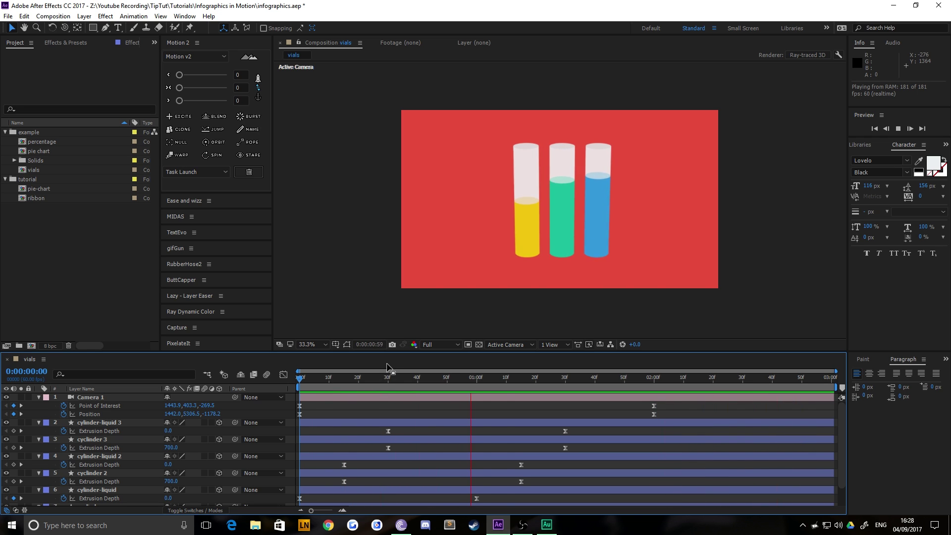
Stop the vials preview and create Comp 1 at 1920×1080 and 30 fps
key("space")
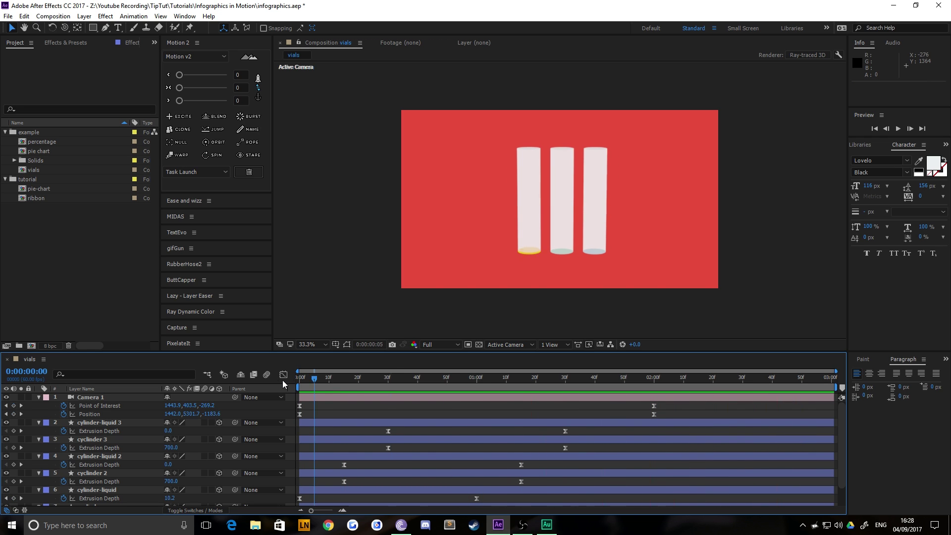
left_click(53, 16)
left_click(60, 25)
left_click(420, 206)
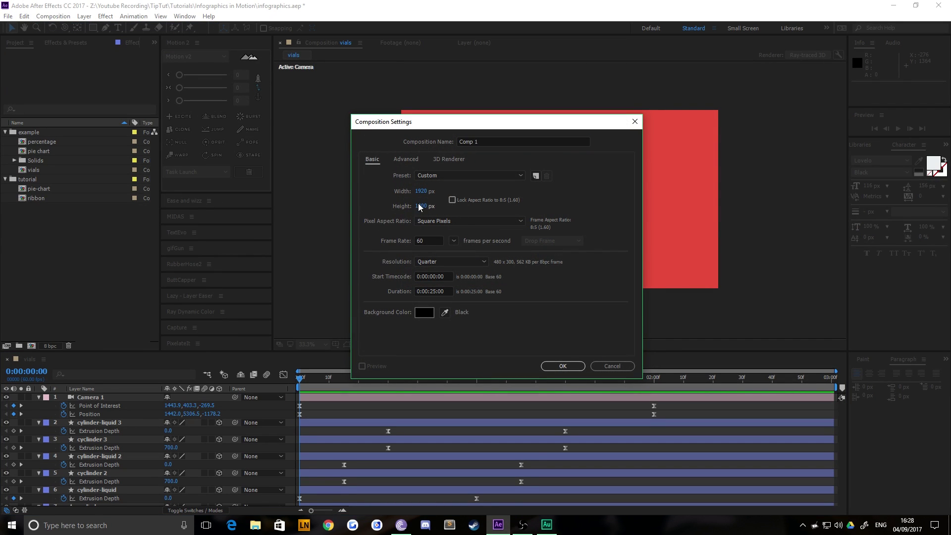
type("1080")
key("Tab")
key("Tab")
key("Tab")
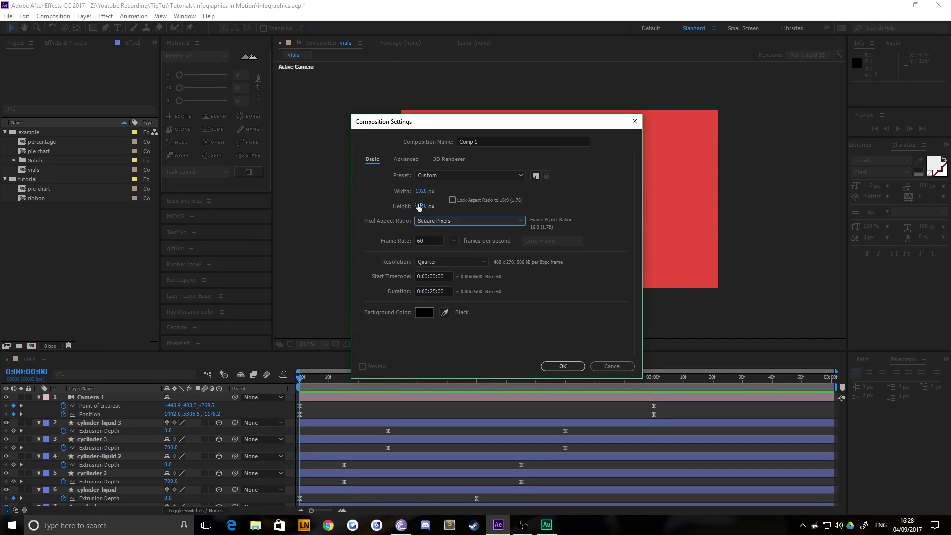
type("30")
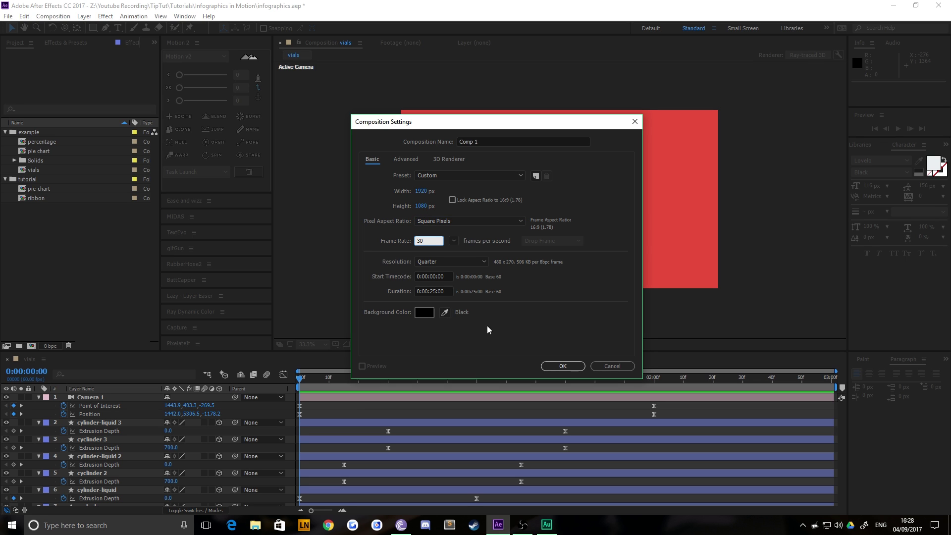
left_click(570, 367)
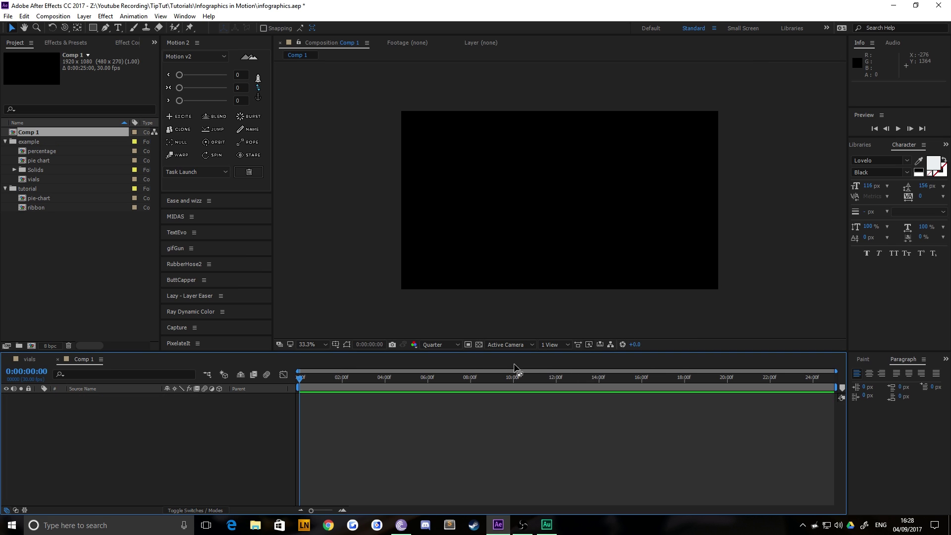
Add a full-frame solid coloured E74C3C red, glance at the vials comp, then return to Comp 1
left_click(357, 302)
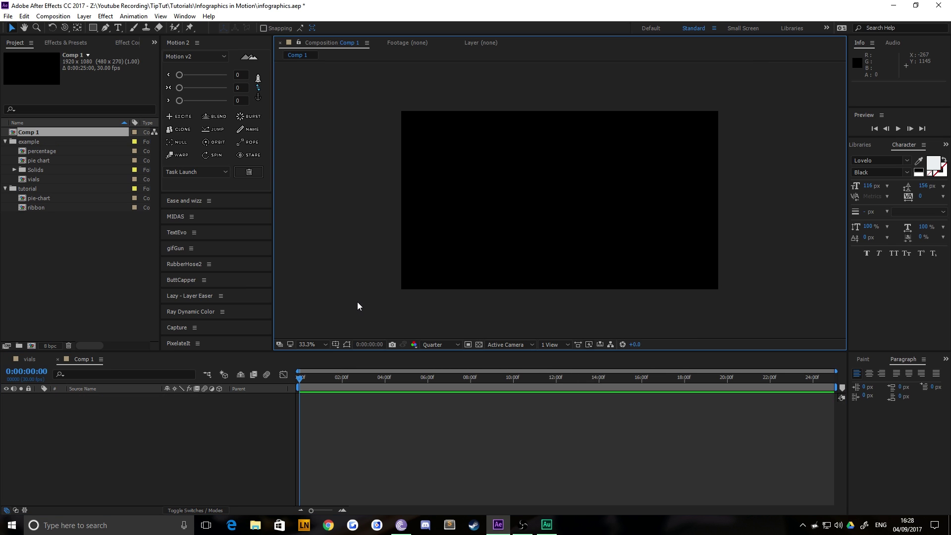
left_click(84, 16)
mouse_move(99, 28)
left_click(275, 38)
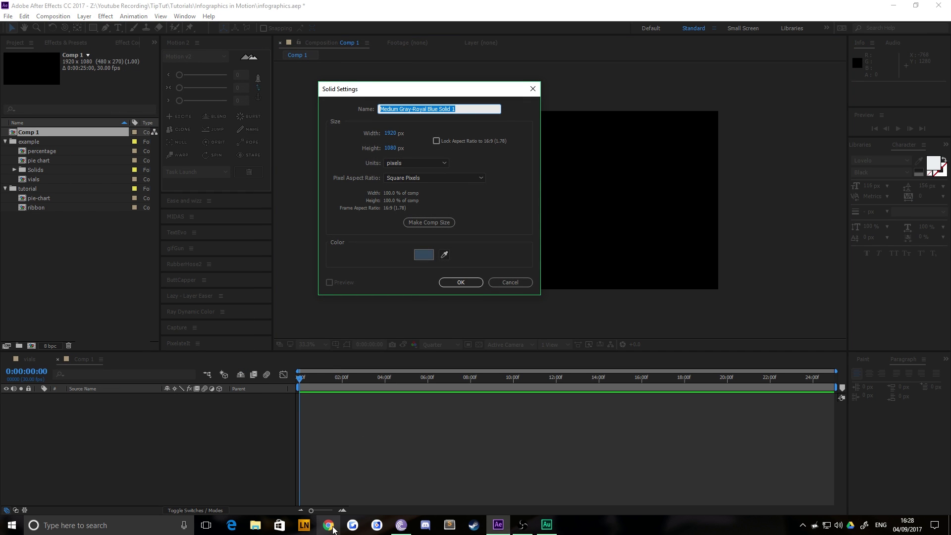
left_click(328, 525)
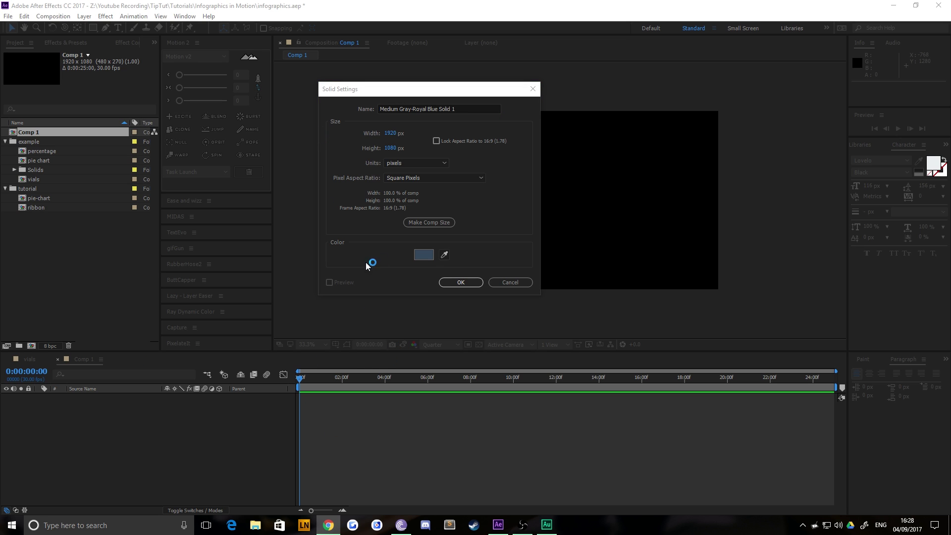
left_click(429, 259)
left_click(429, 259)
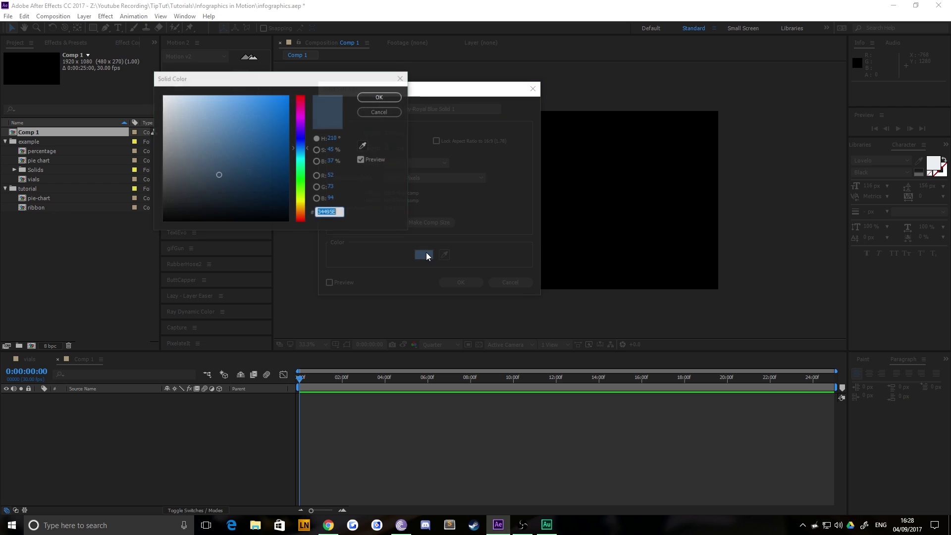
type("E74C3C")
key("Return")
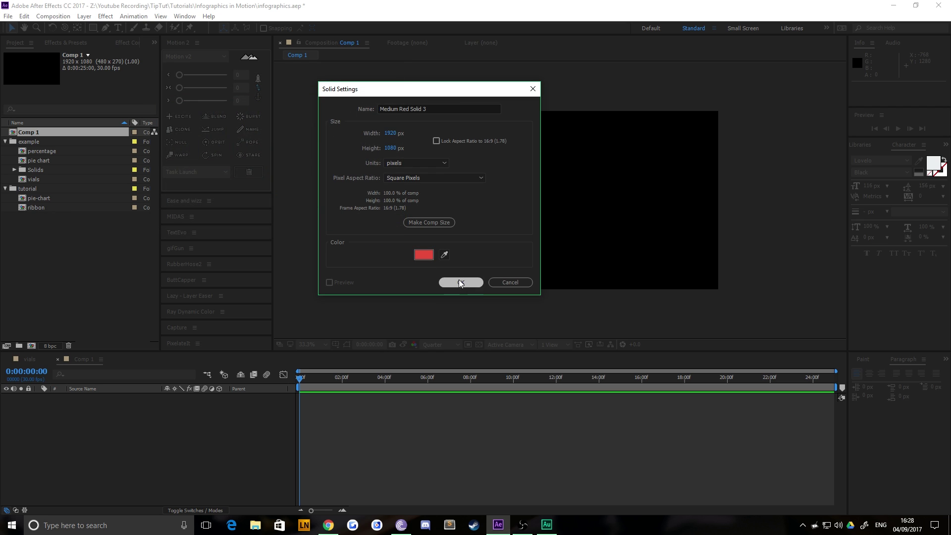
left_click(459, 281)
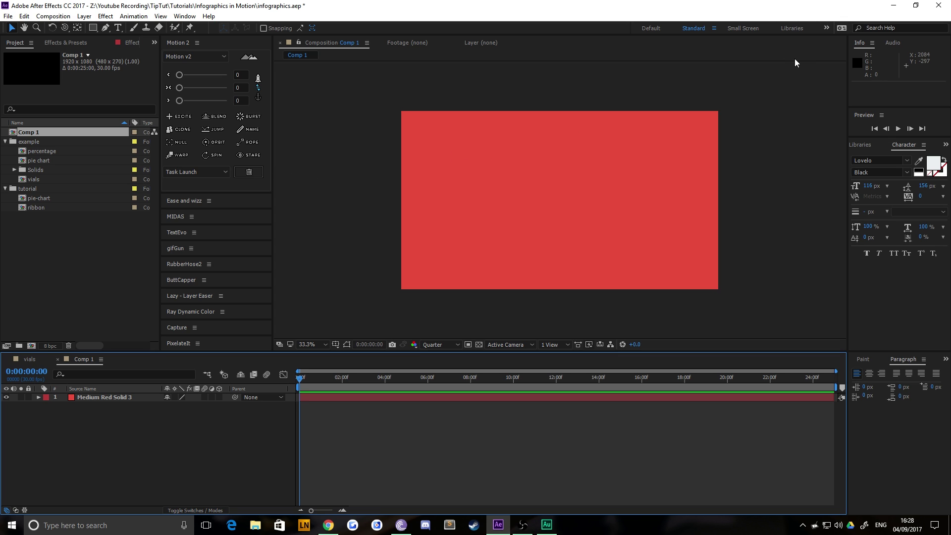
left_click(34, 362)
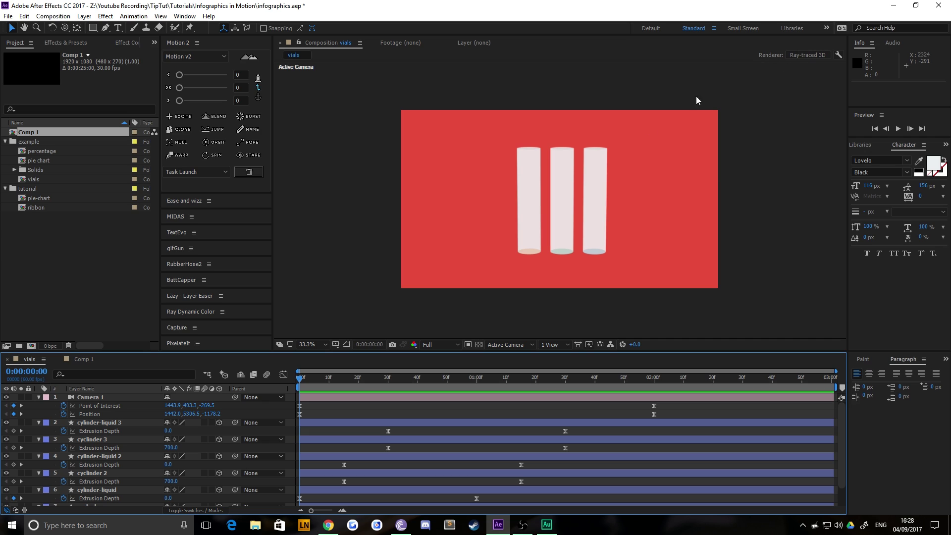
left_click(77, 359)
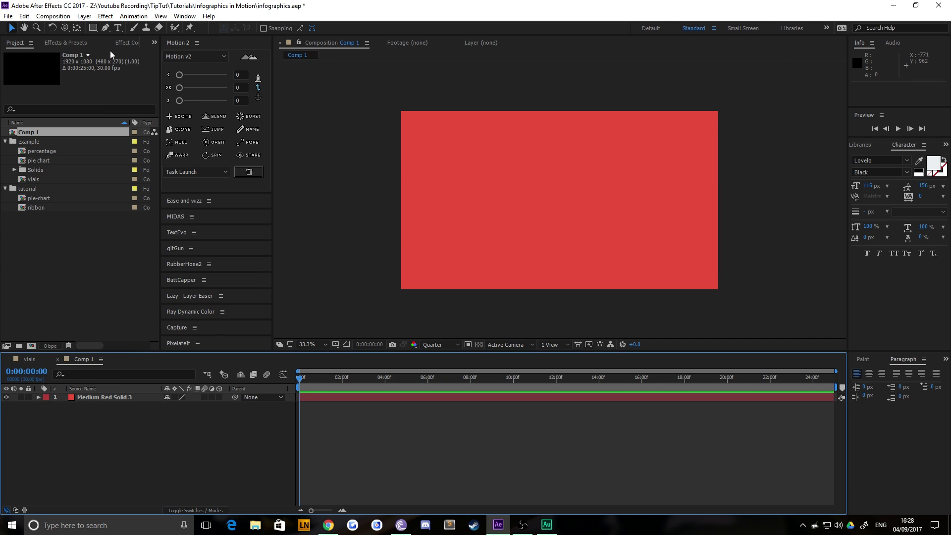
Draw a white circle with the Ellipse tool and set the preview resolution to Half
left_click(93, 27)
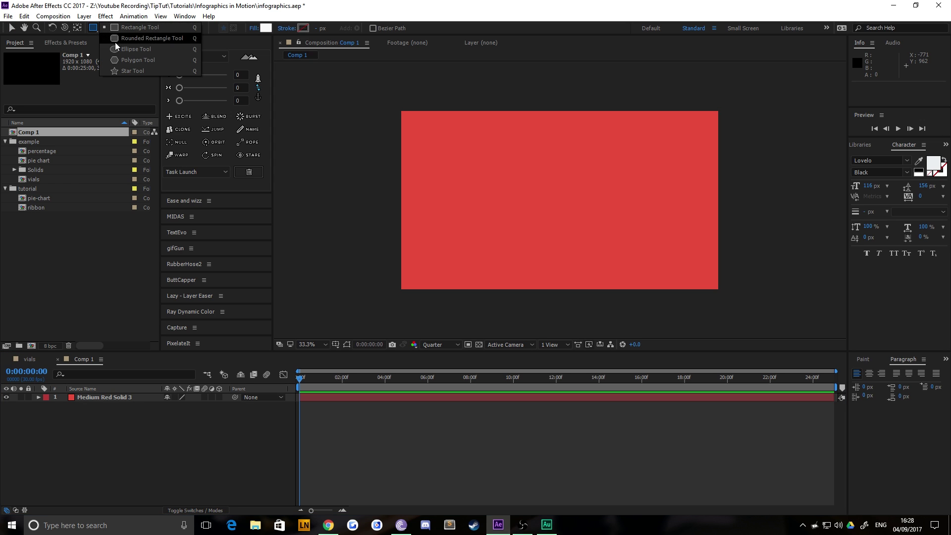
left_click(123, 49)
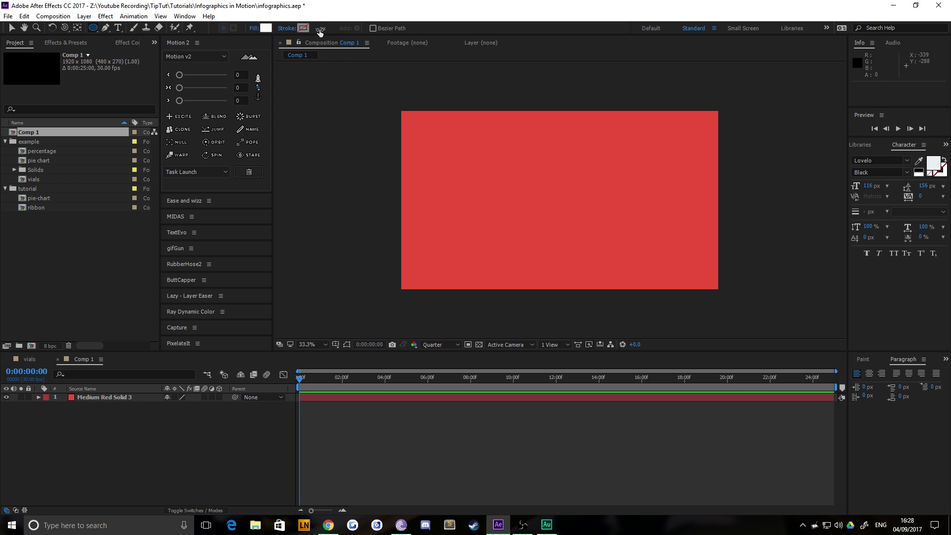
left_click_drag(580, 231, 547, 199)
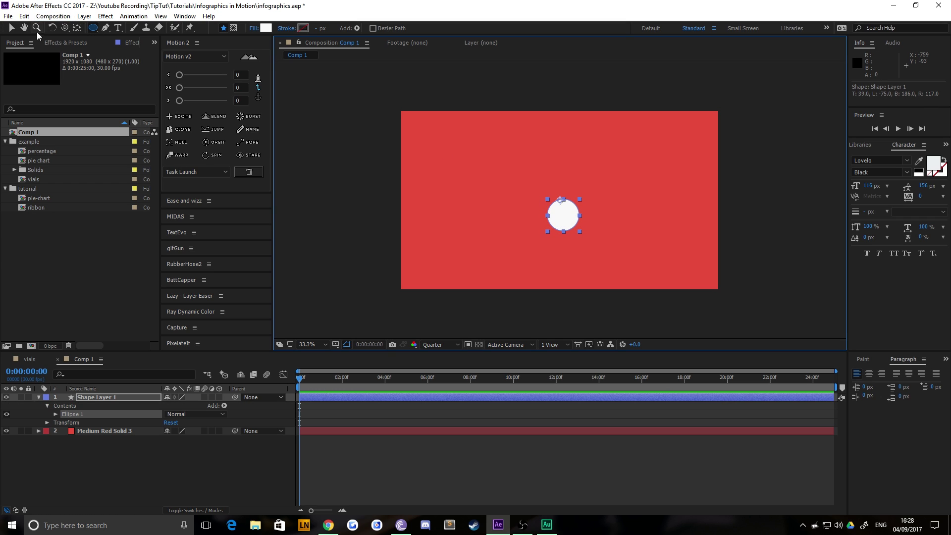
left_click(12, 28)
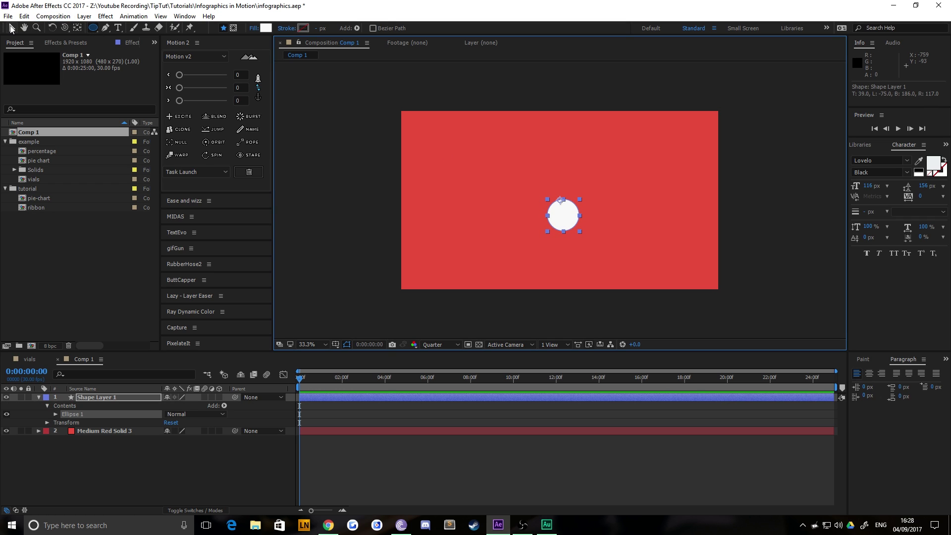
left_click(573, 227)
left_click(436, 345)
left_click(436, 357)
Centre the circle's anchor point and set its Position to 960, 540
left_click(258, 97)
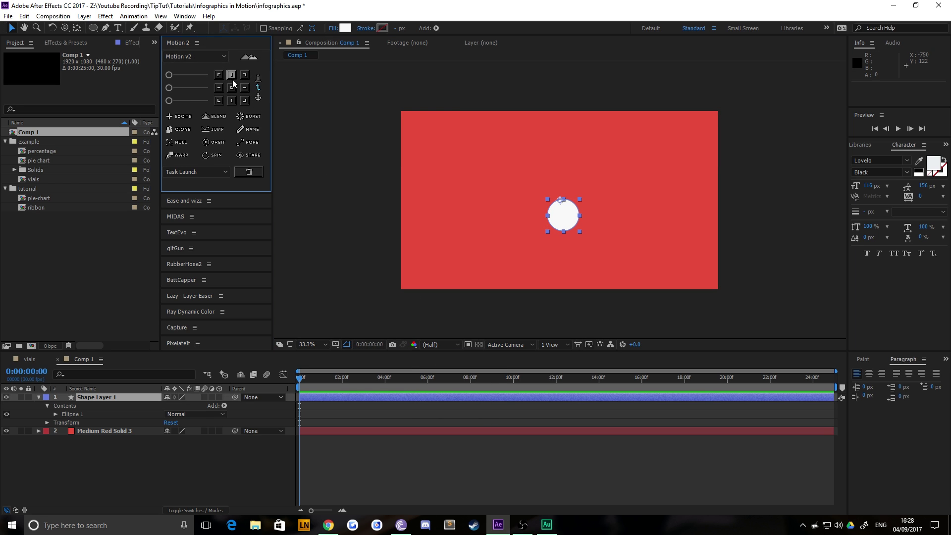
left_click(232, 87)
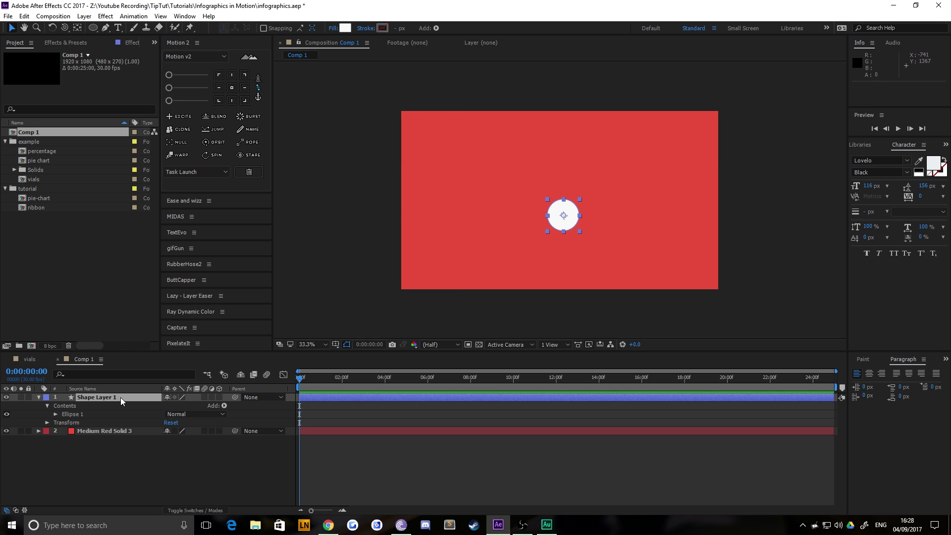
key("p")
left_click(168, 406)
type("960")
key("Tab")
type("540")
key("Return")
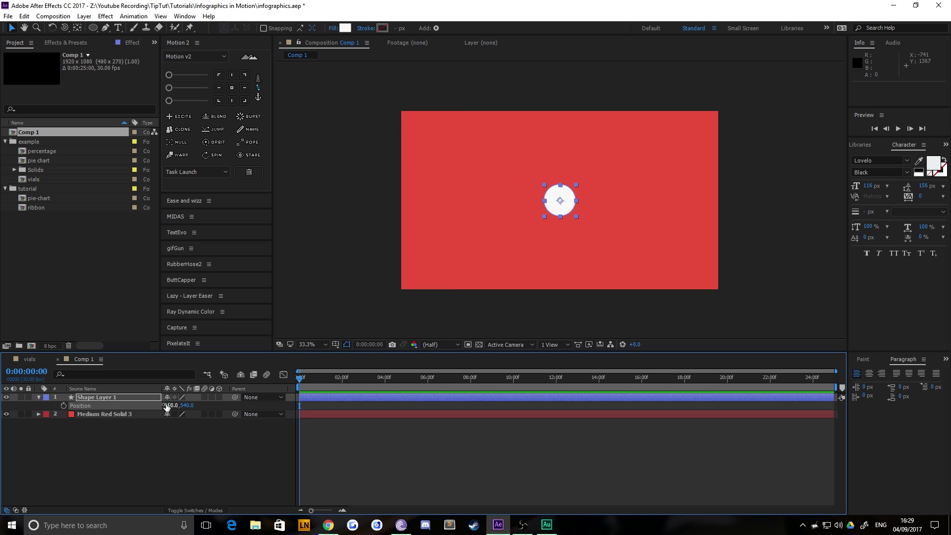
left_click(280, 263)
left_click(89, 459)
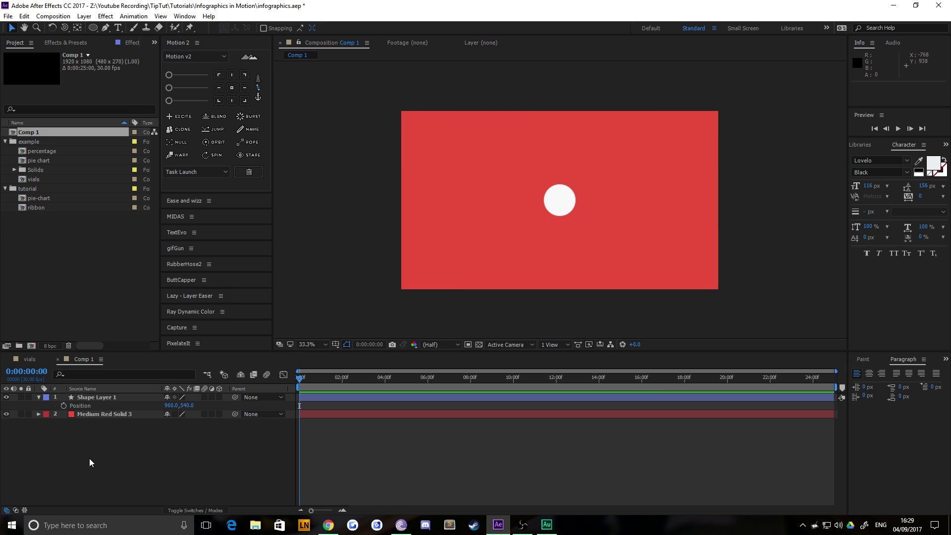
Make Shape Layer 1 a 3D layer and keep Ray-traced 3D as the composition renderer
left_click(83, 398)
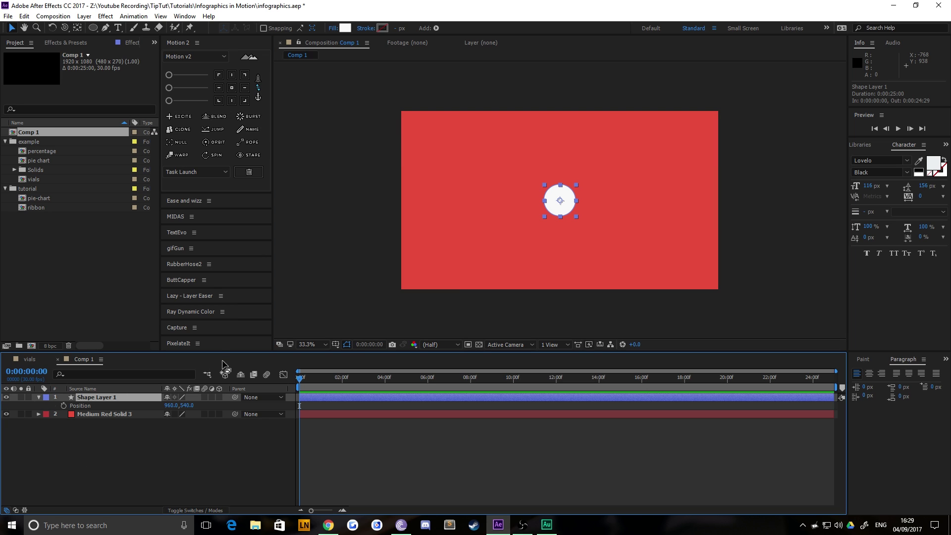
left_click(219, 397)
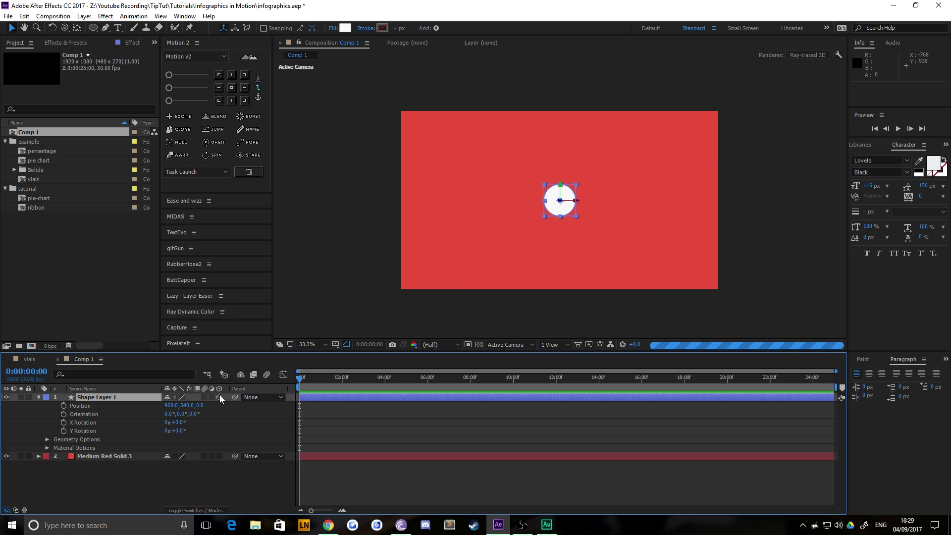
left_click(801, 55)
left_click(461, 199)
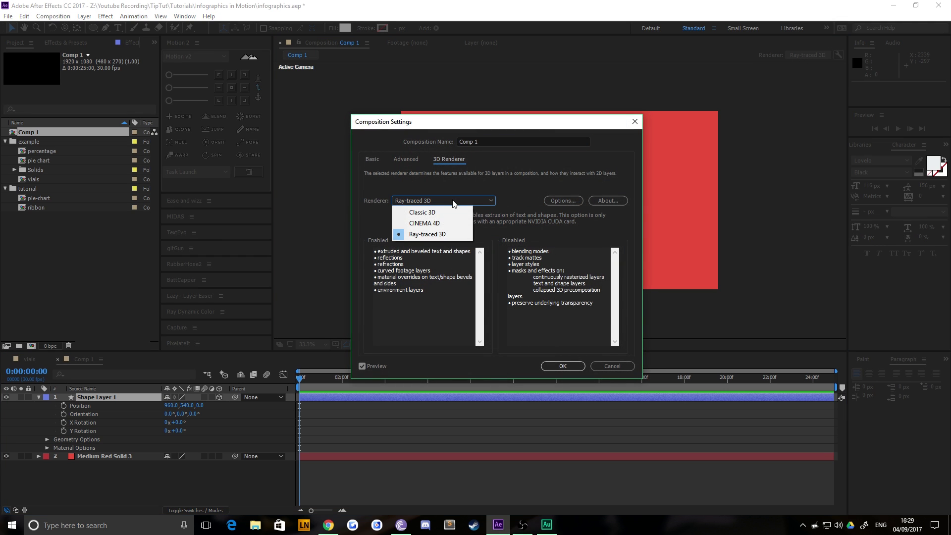
left_click(421, 234)
left_click(563, 367)
left_click(346, 227)
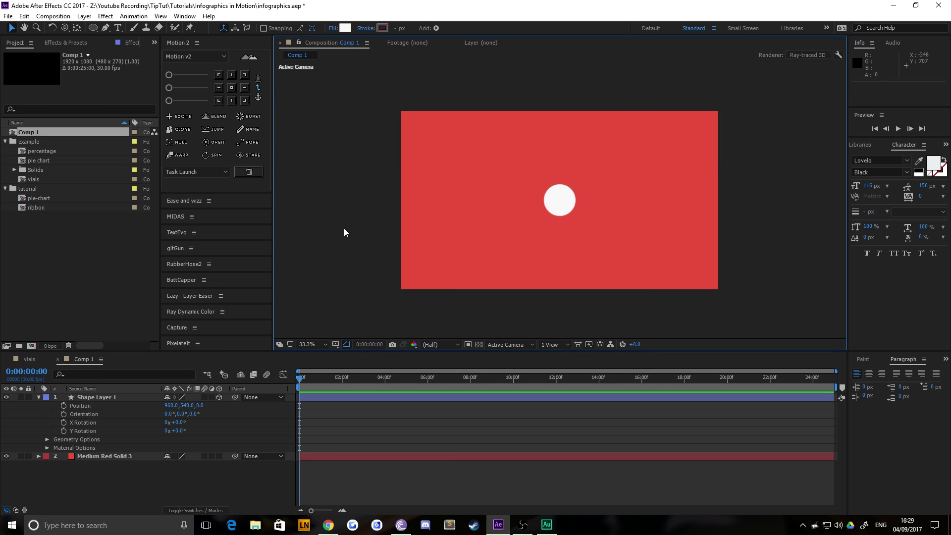
left_click(558, 214)
left_click(125, 489)
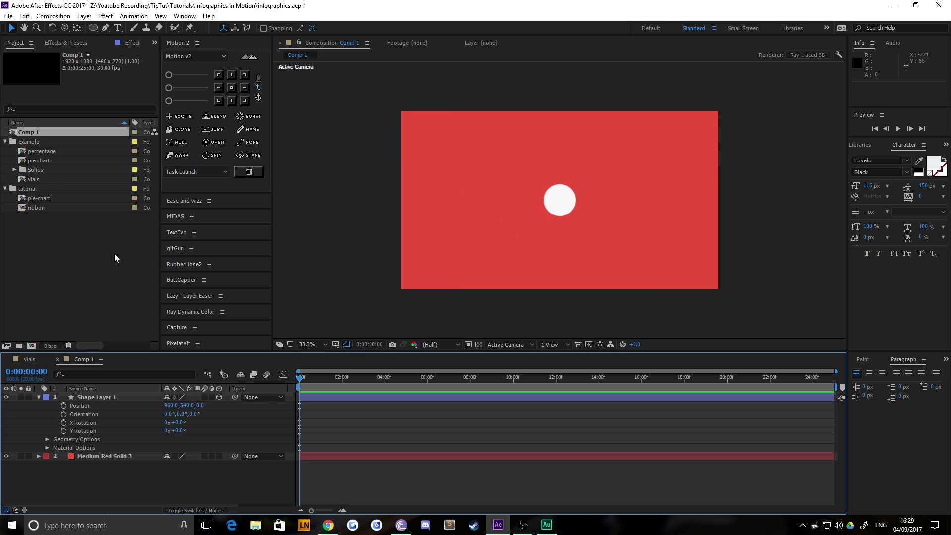
left_click(84, 16)
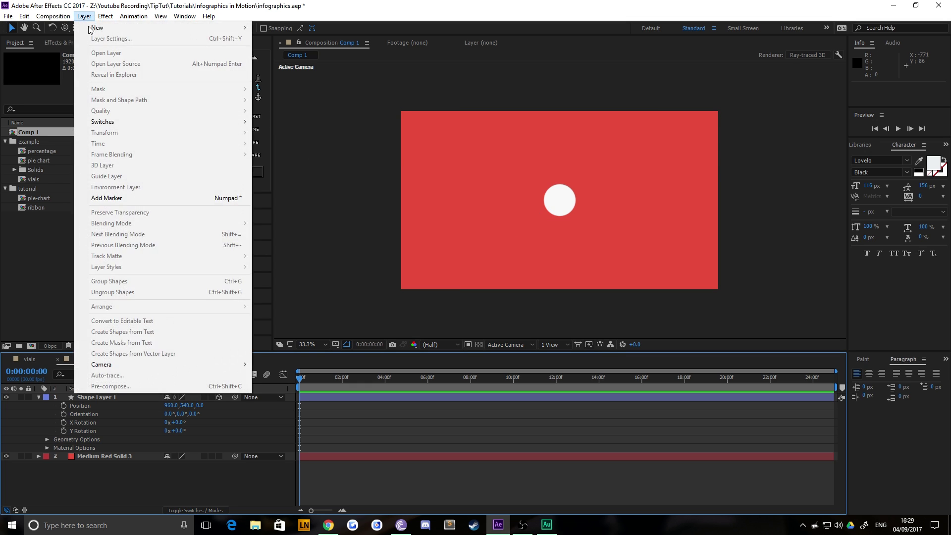
mouse_move(90, 29)
left_click(311, 60)
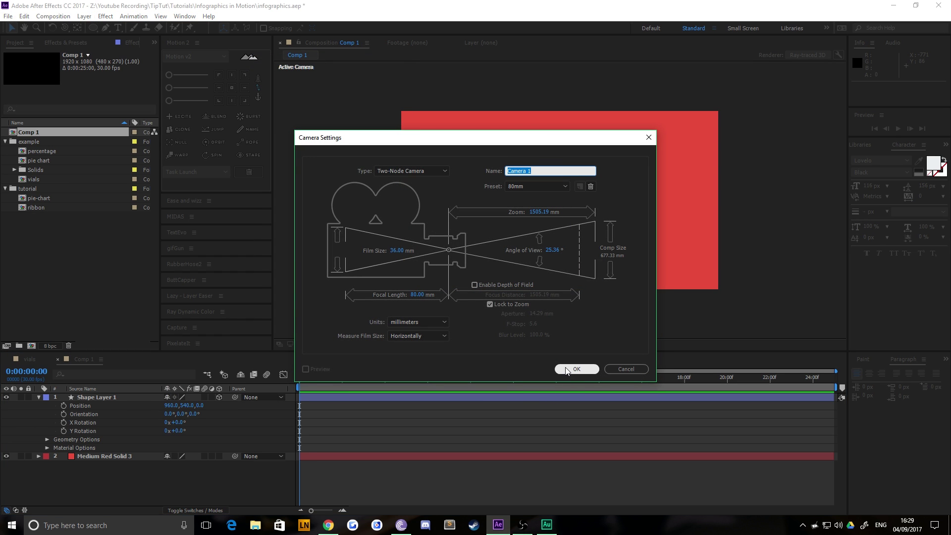
left_click(576, 369)
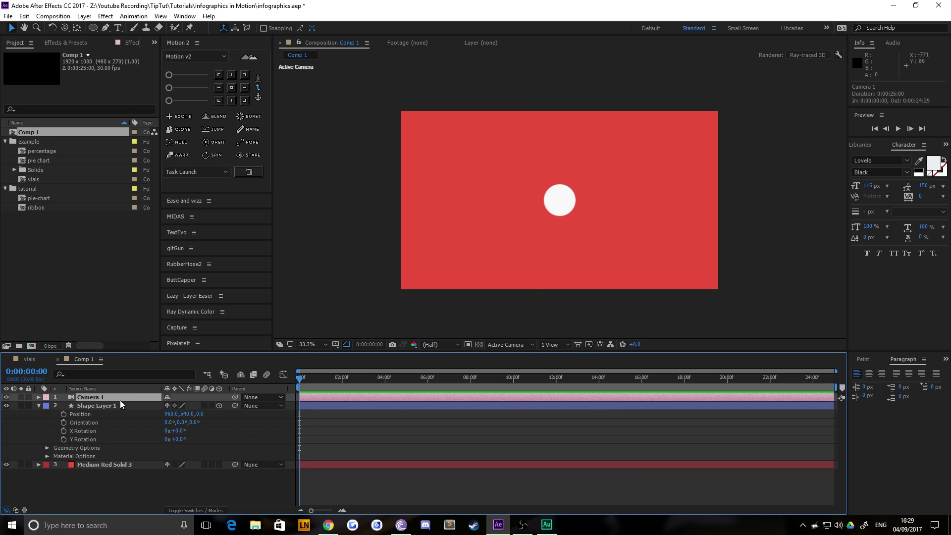
key("c")
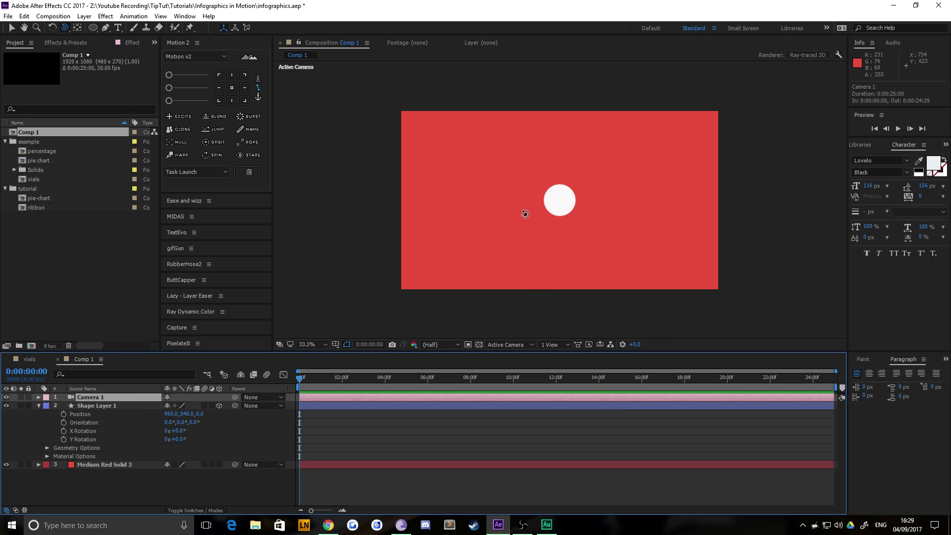
key("c")
left_click_drag(532, 230, 544, 202)
key("c")
key("c")
left_click_drag(528, 260, 535, 239)
left_click(38, 397)
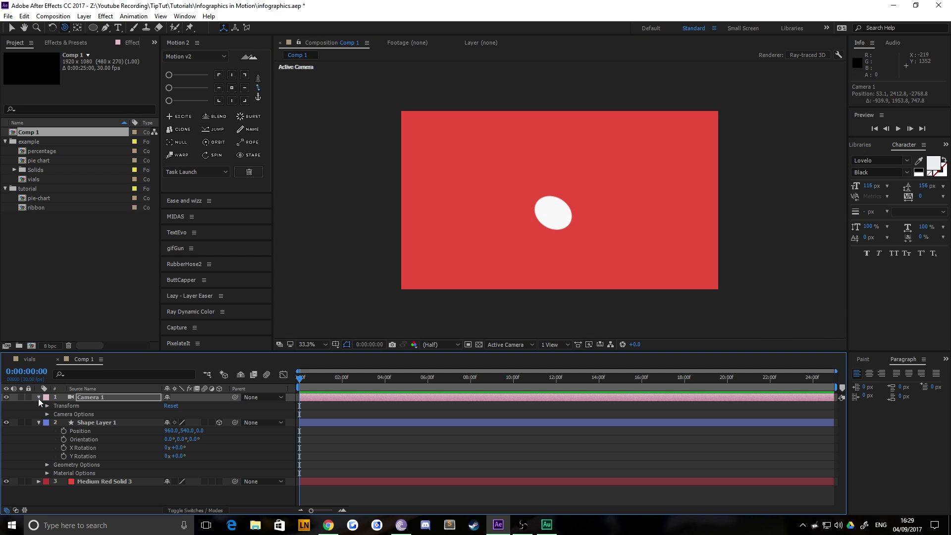
left_click(47, 406)
left_click(126, 409)
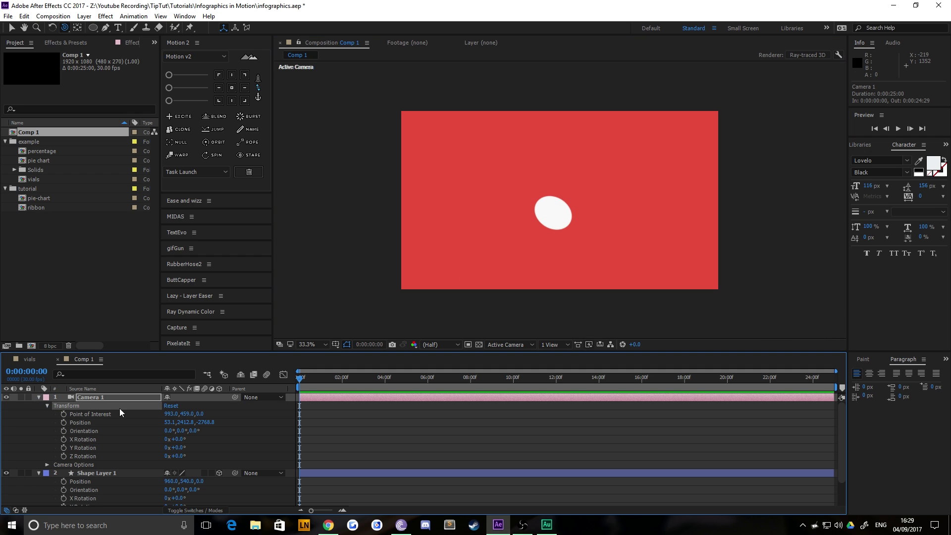
left_click(171, 405)
left_click(109, 396)
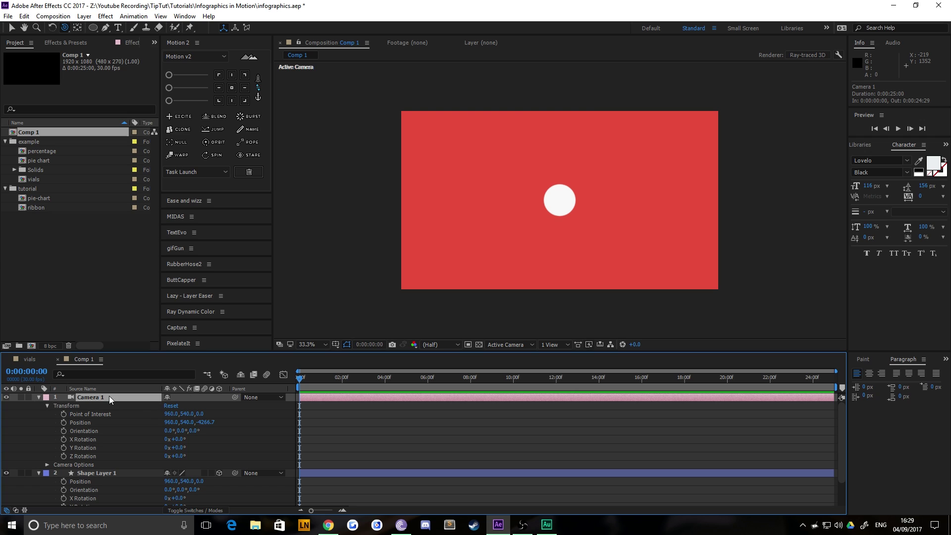
key("u")
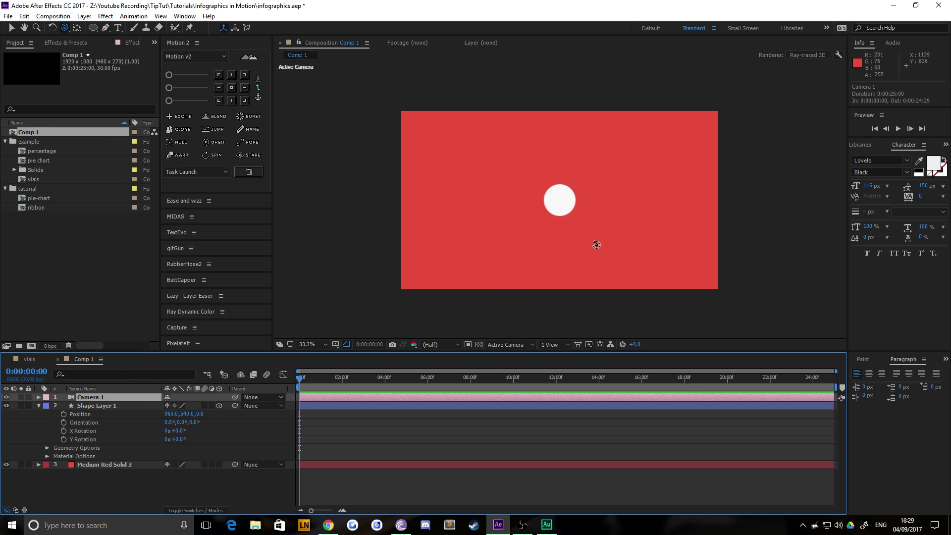
Orbit the camera to look down on the circle and reselect Shape Layer 1
key("c")
key("c")
left_click_drag(563, 242, 566, 191)
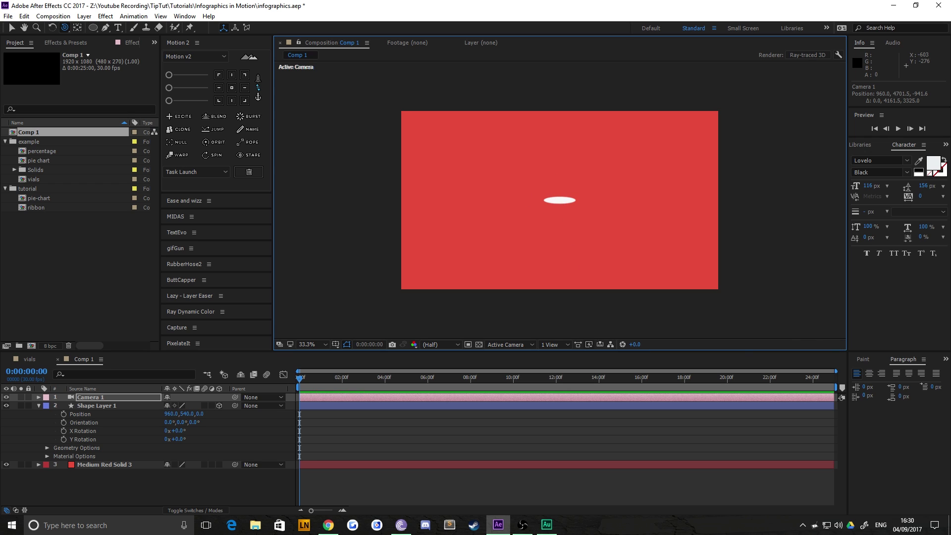
key("v")
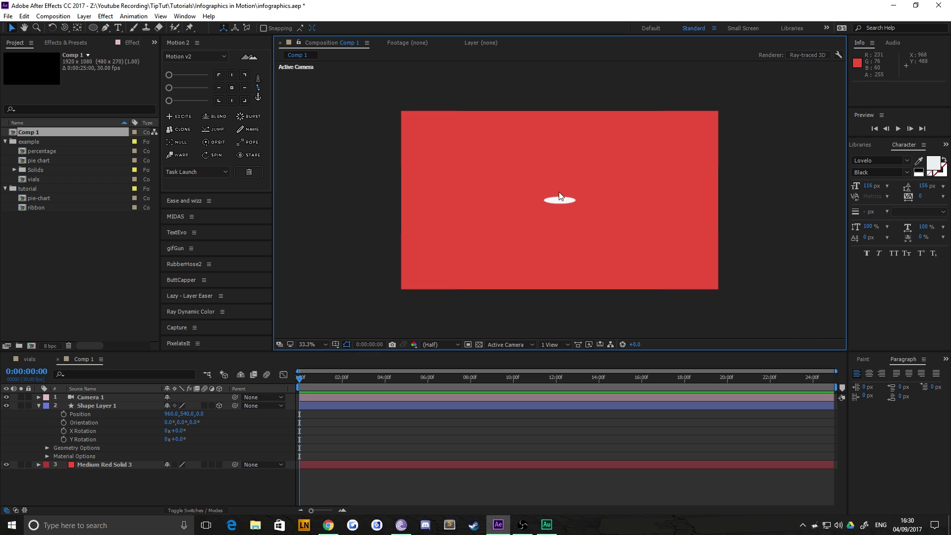
left_click(562, 201)
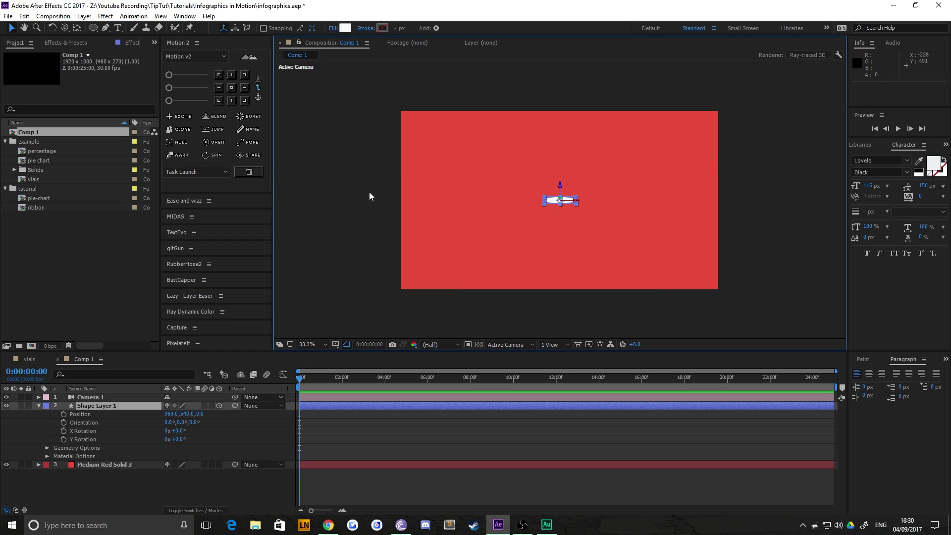
left_click(358, 209)
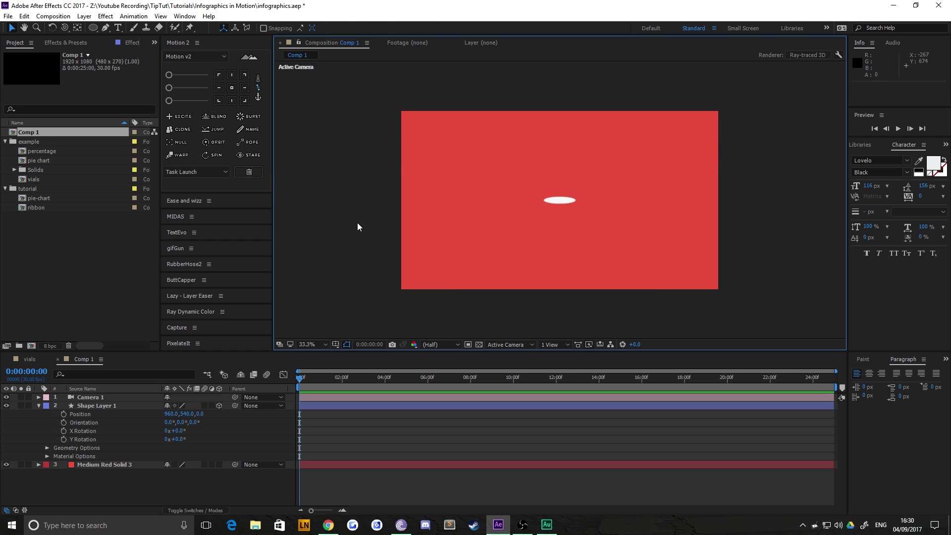
left_click(91, 407)
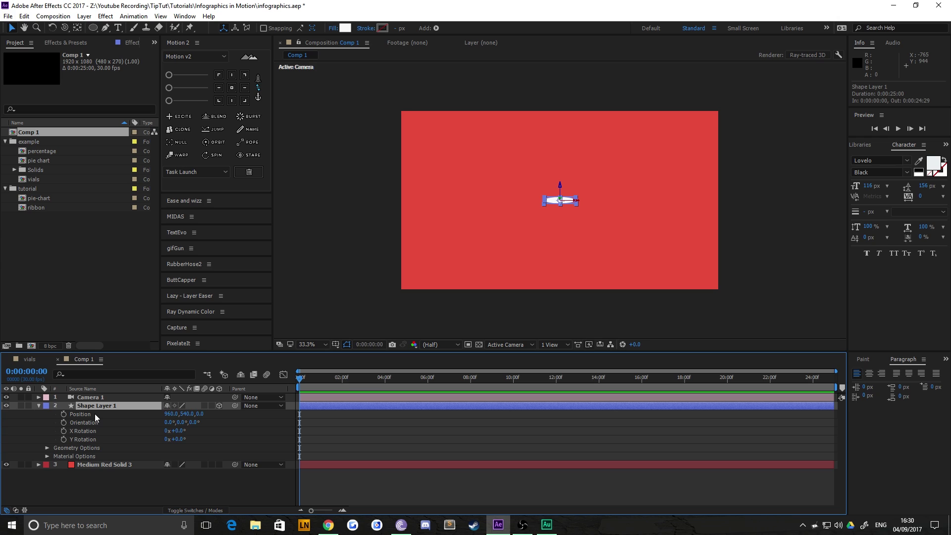
Set the shape's Extrusion Depth to 300 in Geometry Options
left_click(47, 448)
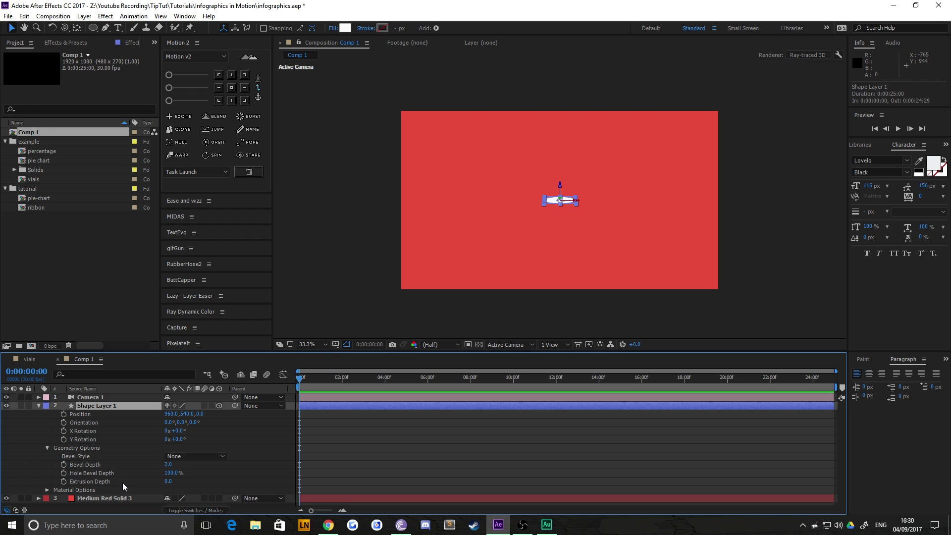
left_click_drag(168, 481, 301, 477)
left_click(169, 483)
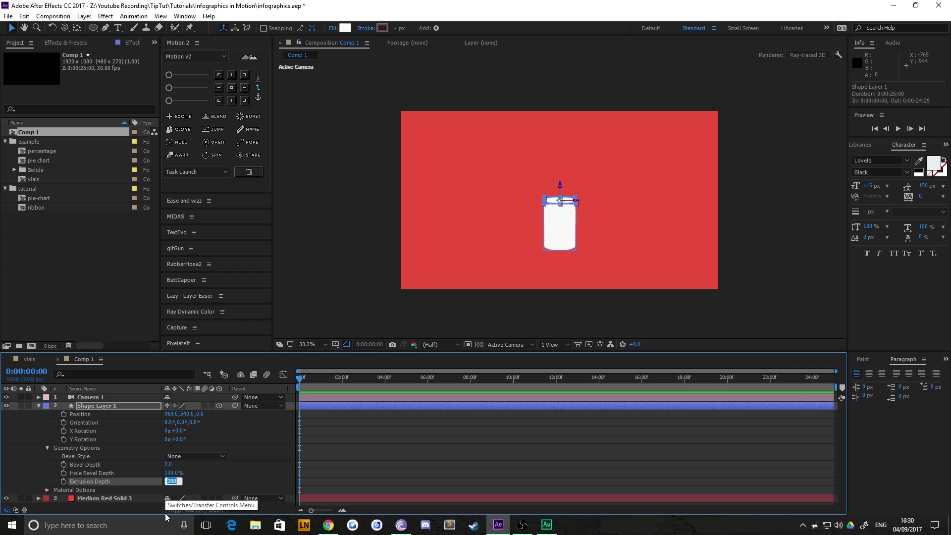
type("300")
key("Return")
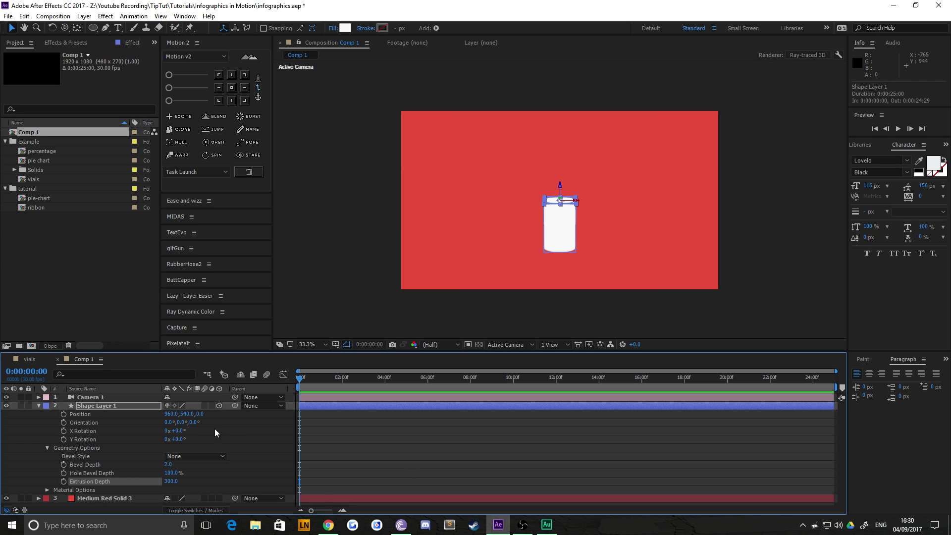
left_click(85, 405)
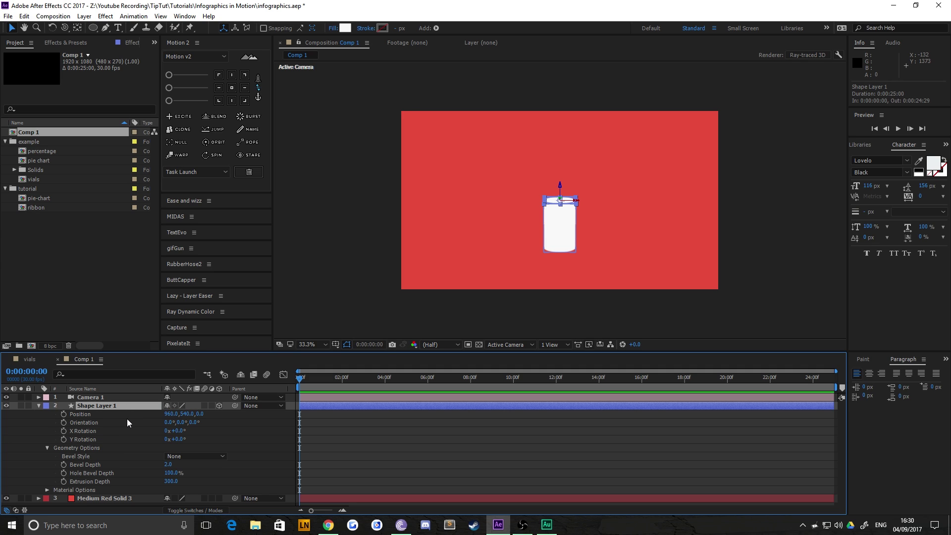
Set the cylinder's Y Rotation to 180°
key("r")
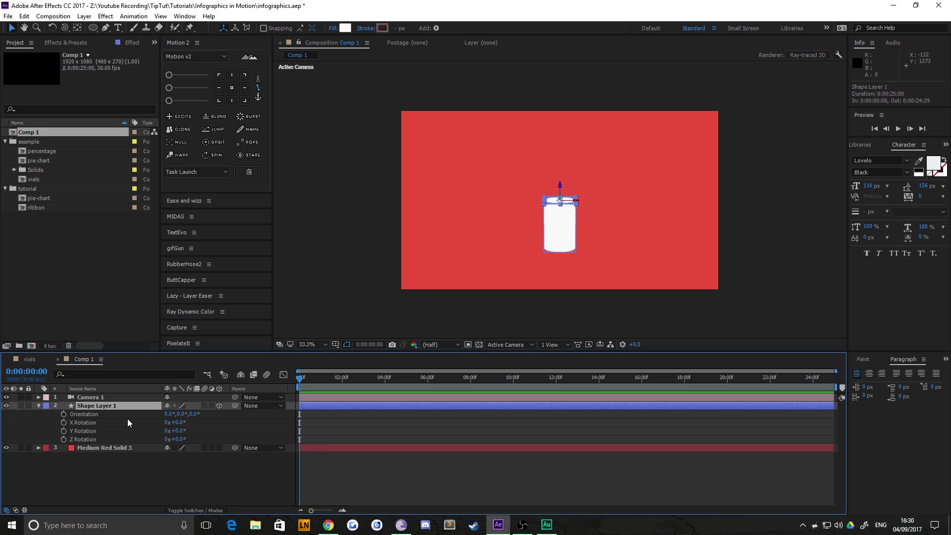
left_click_drag(180, 435, 193, 435)
left_click(192, 432)
type("180")
key("Return")
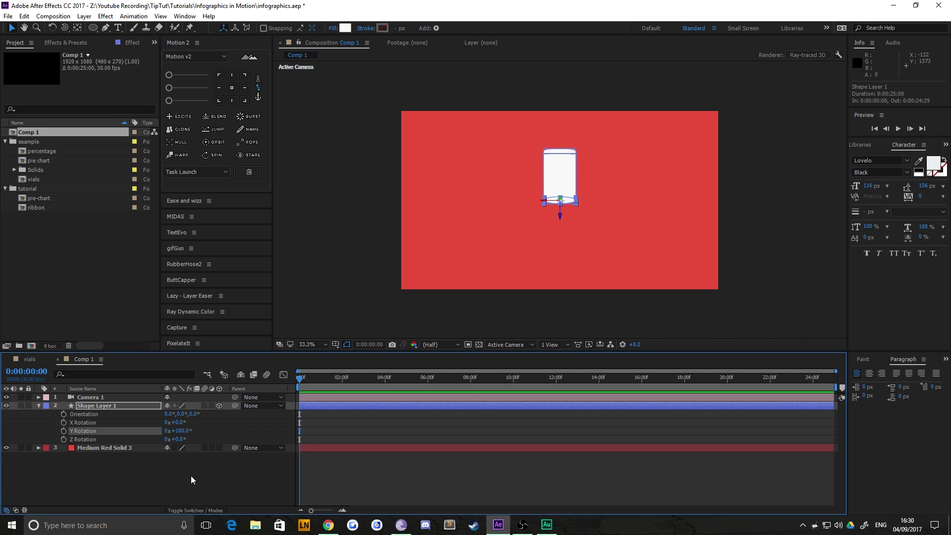
Drag the cylinder lower in the Composition viewer
left_click(335, 246)
left_click(552, 197)
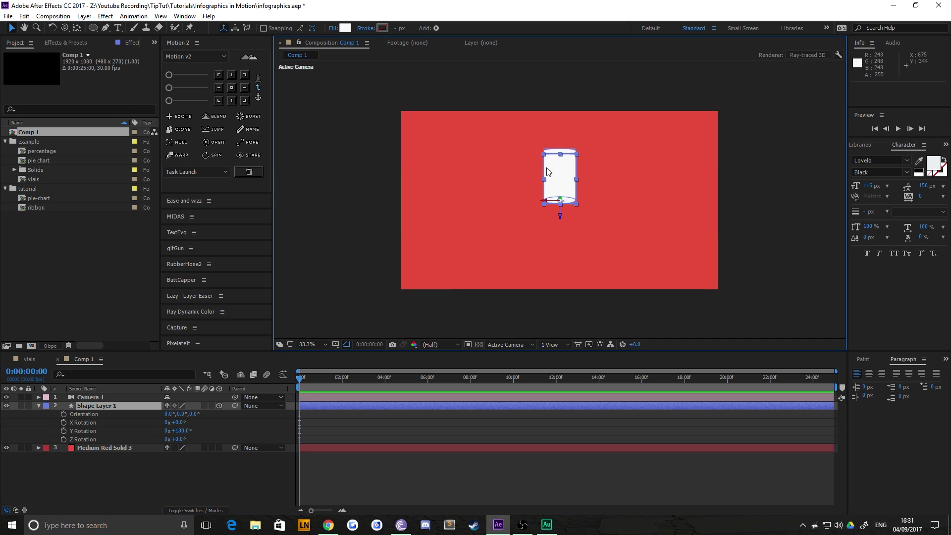
left_click_drag(554, 170, 556, 227)
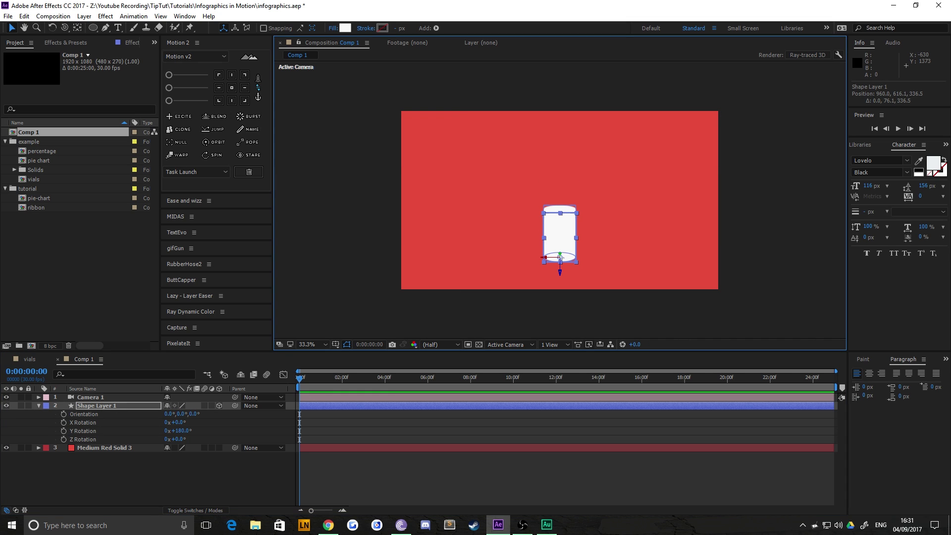
Add an Extrusion Depth keyframe at 0:00 and show only the keyframed property
left_click(40, 405)
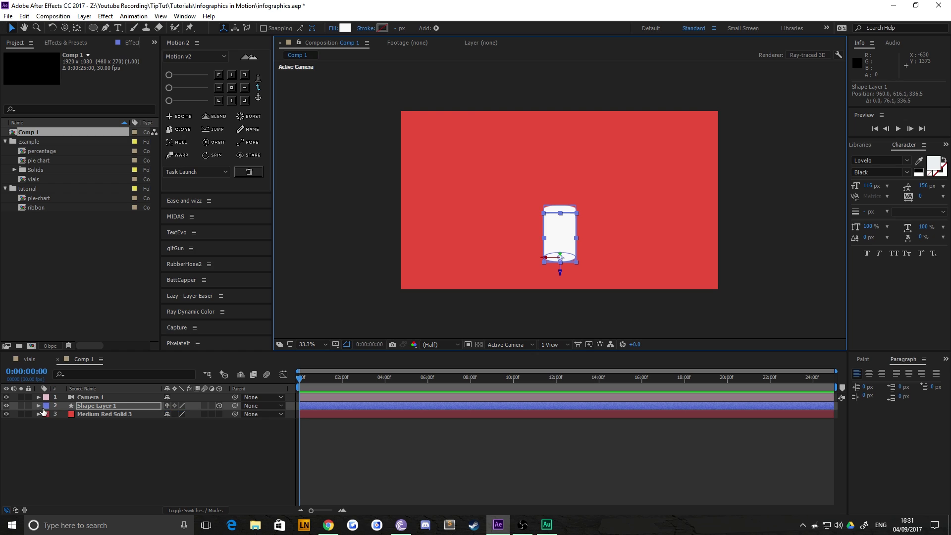
left_click(40, 405)
left_click(47, 430)
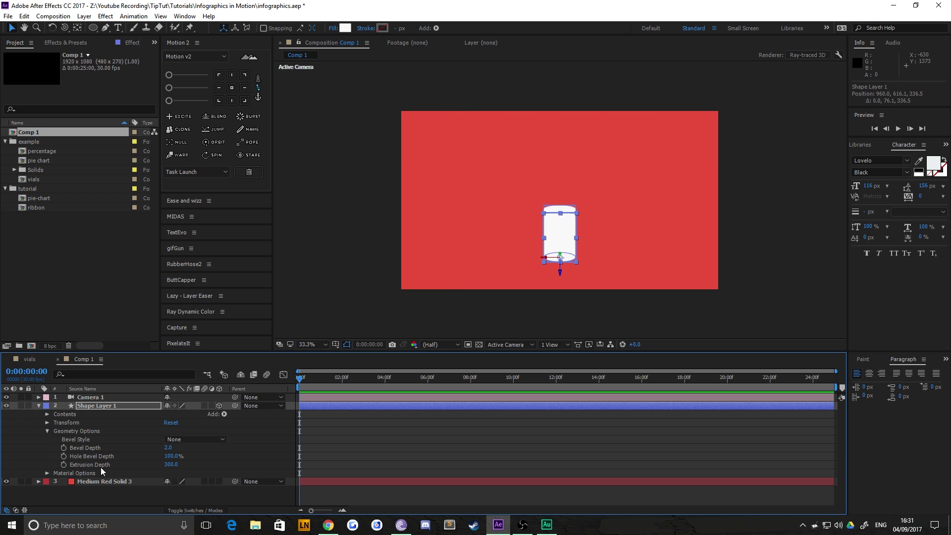
left_click(63, 465)
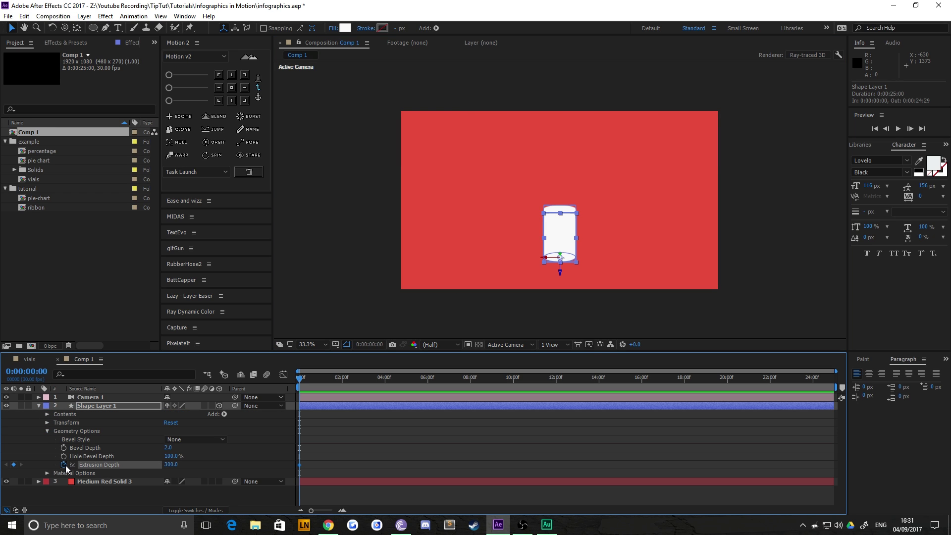
key("u")
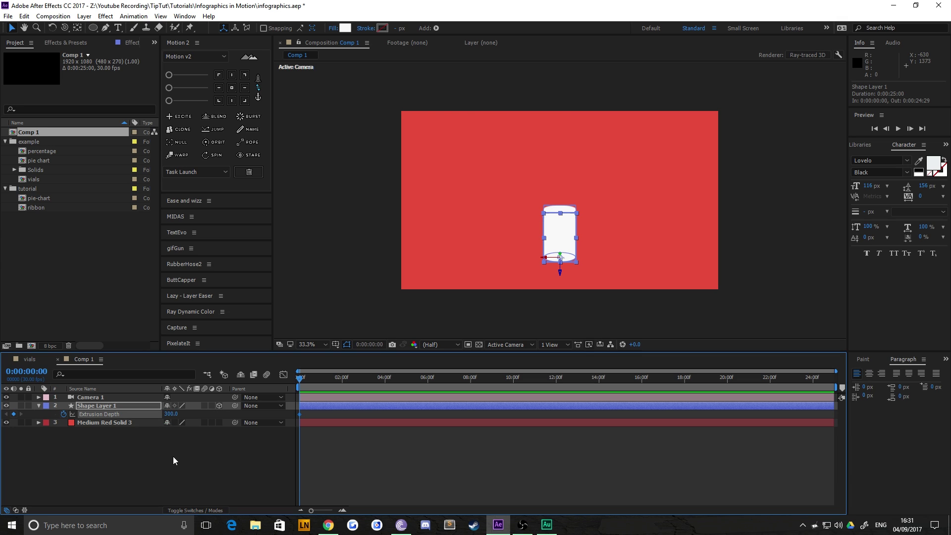
left_click_drag(163, 413, 202, 438)
Enter 200 and then 300 as the keyframed Extrusion Depth value
left_click(171, 414)
type("200")
key("Return")
left_click(169, 414)
type("300")
key("Return")
left_click(173, 435)
left_click(94, 406)
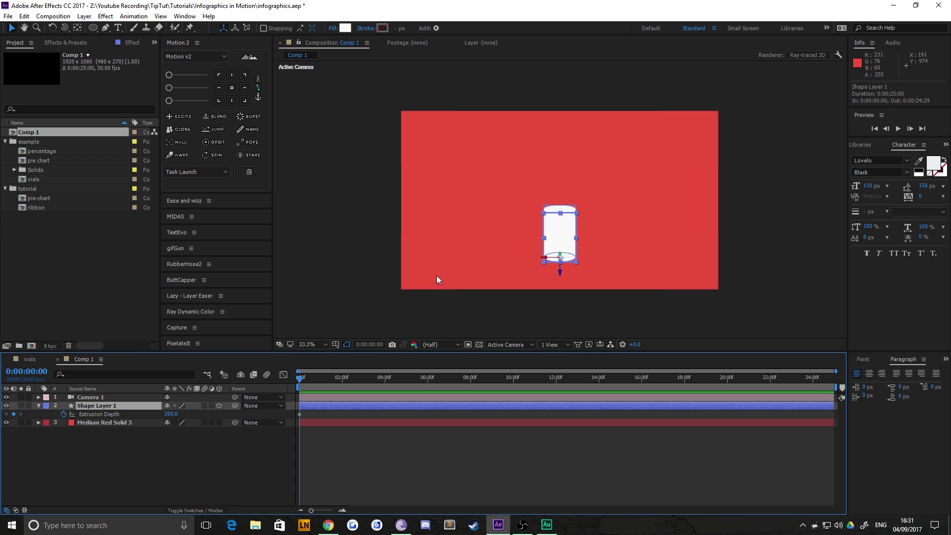
key("alt+Tab")
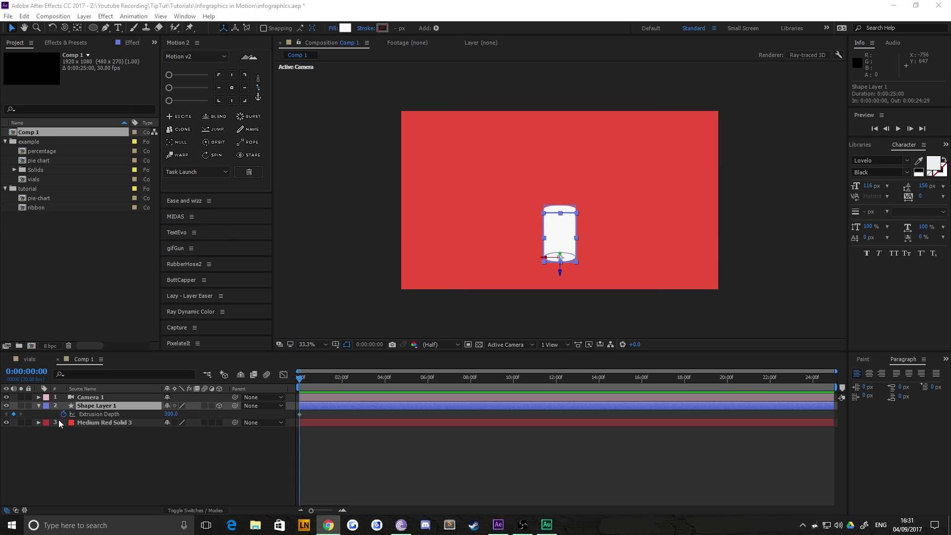
Change the shape's fill colour to yellow F1C40F and expand its property groups
left_click(355, 4)
left_click(346, 27)
type("F1C40F")
left_click(380, 98)
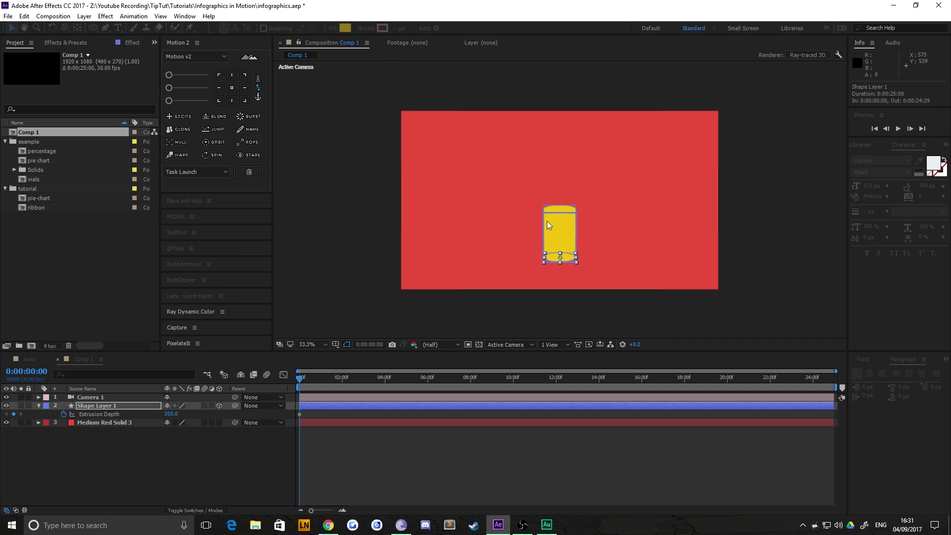
left_click(360, 229)
left_click(49, 483)
left_click(87, 406)
key("ctrl+grave")
Add a Front Color material option to Ellipse 1, then delete it
left_click(534, 208)
left_click(561, 210)
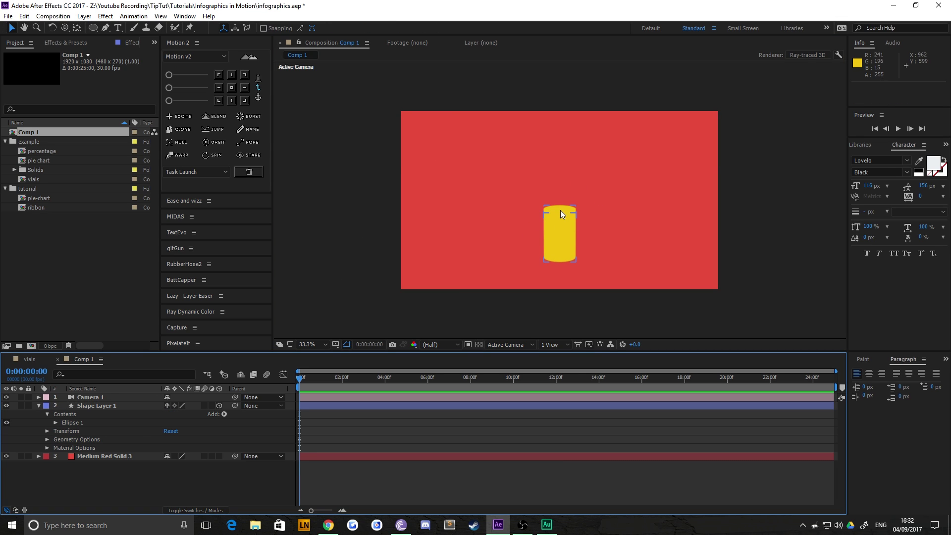
left_click(55, 423)
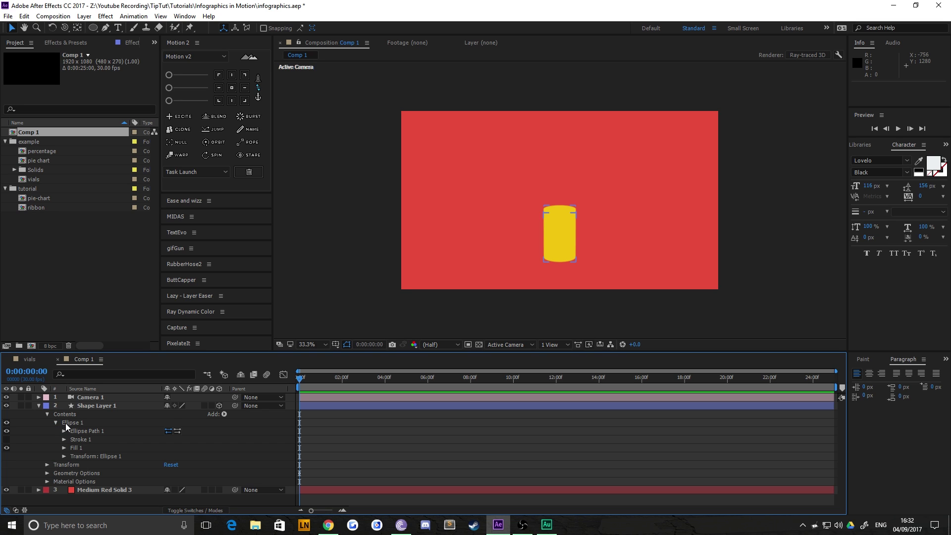
left_click(81, 424)
left_click(224, 414)
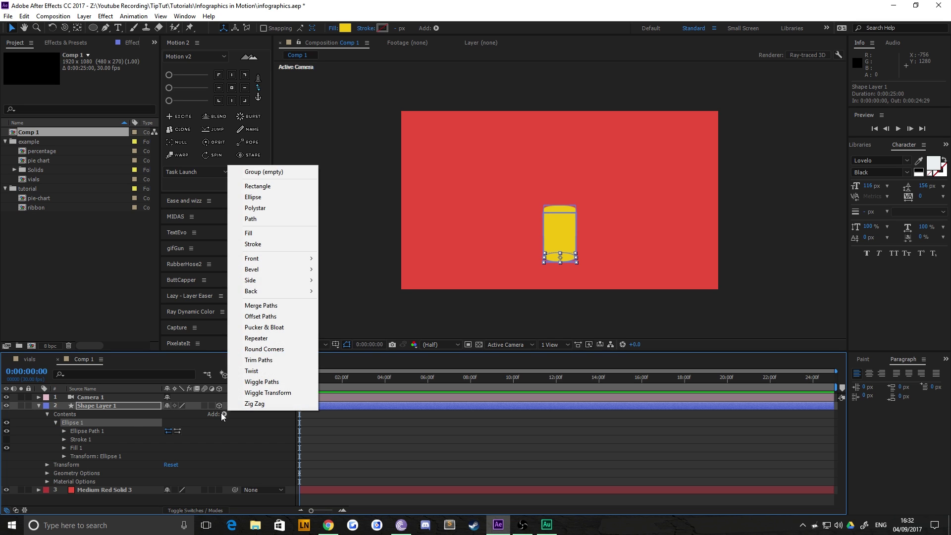
mouse_move(276, 258)
left_click(354, 258)
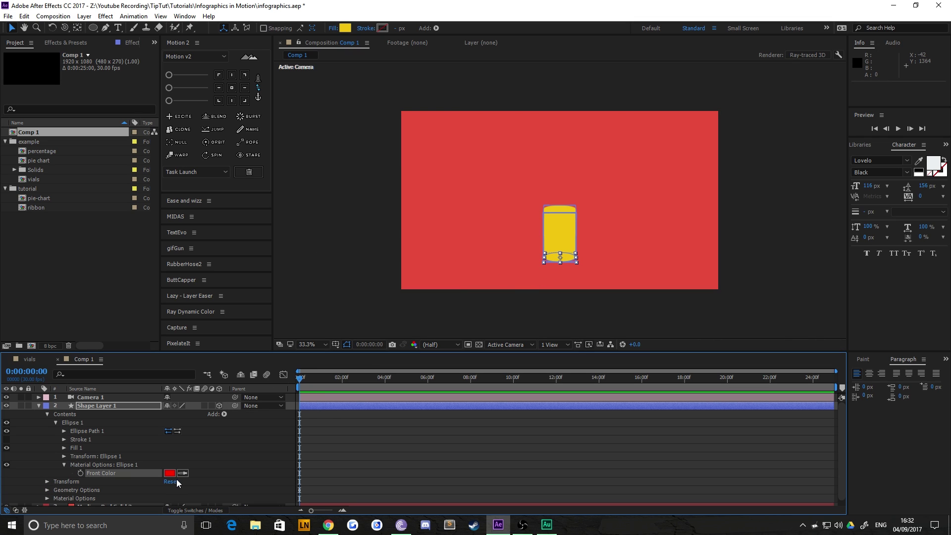
left_click(94, 463)
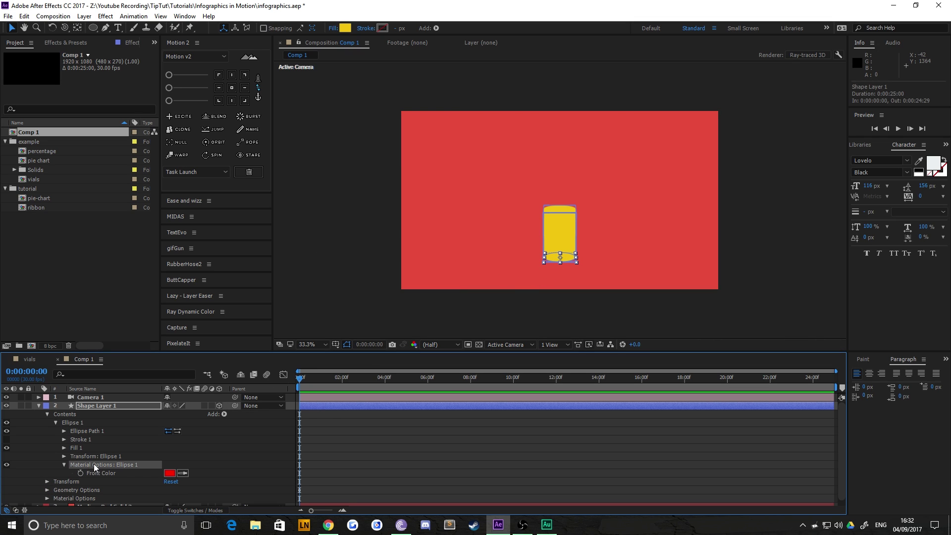
key("Delete")
Add a Back Color material option to the Ellipse 1 group
left_click(81, 424)
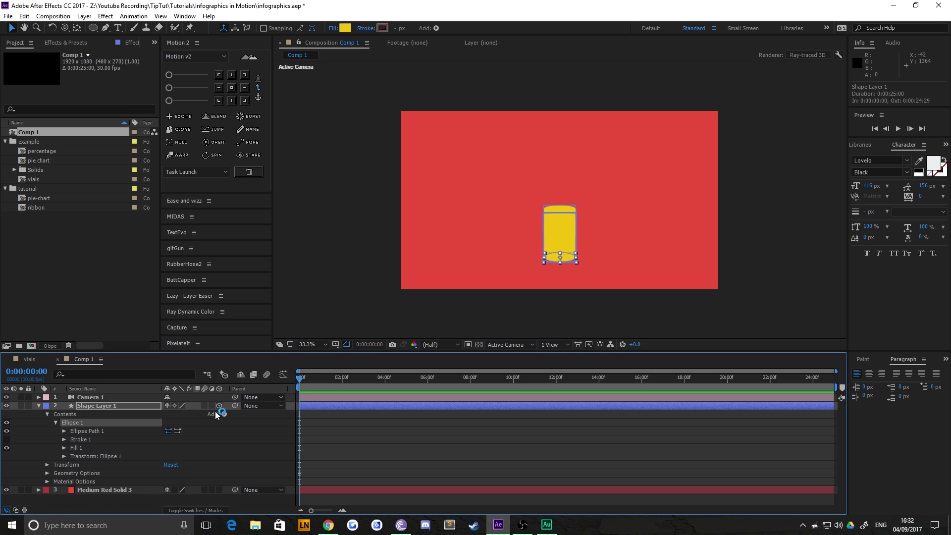
left_click(224, 414)
mouse_move(276, 291)
left_click(347, 291)
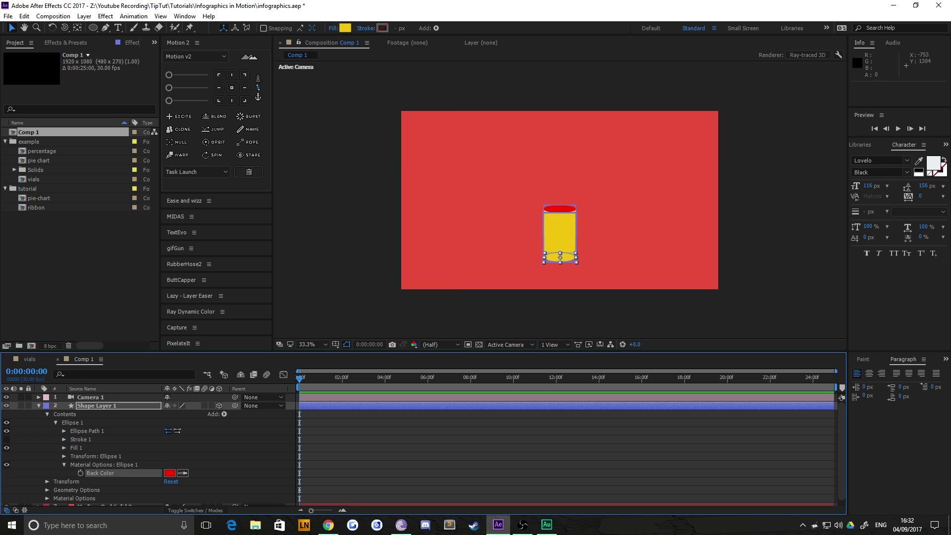
Set the Back Color to orange F39C12 and keyframe it, showing only keyframed properties
key("alt+Tab")
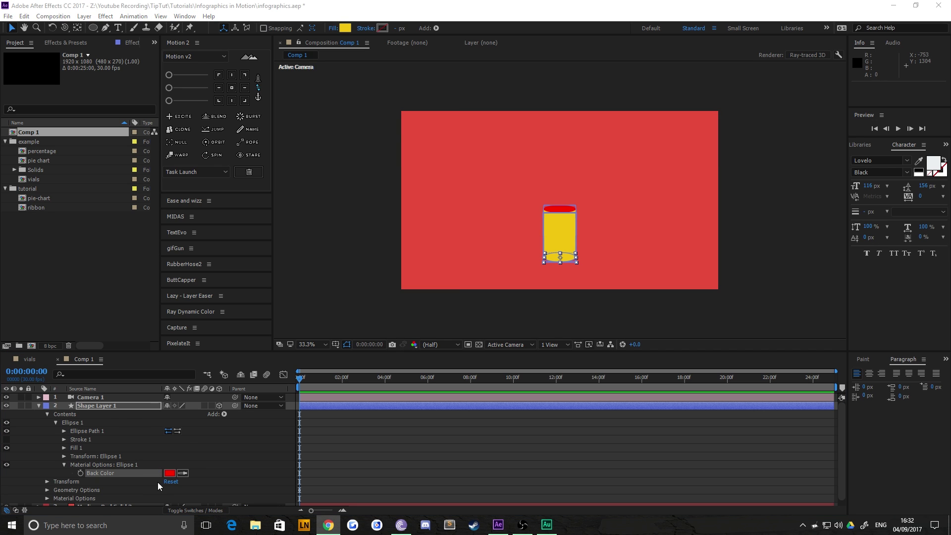
left_click(170, 473)
type("F39C12")
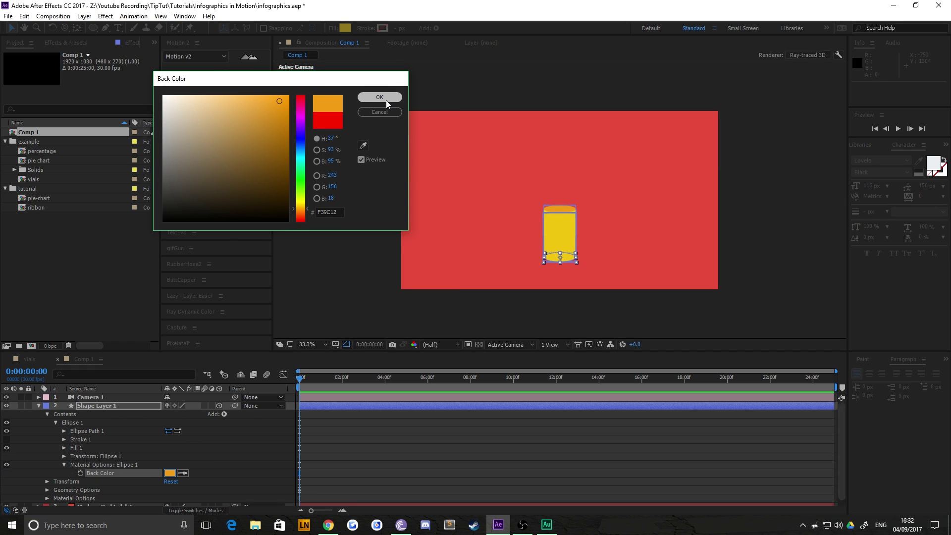
left_click(385, 97)
left_click(81, 473)
left_click(97, 405)
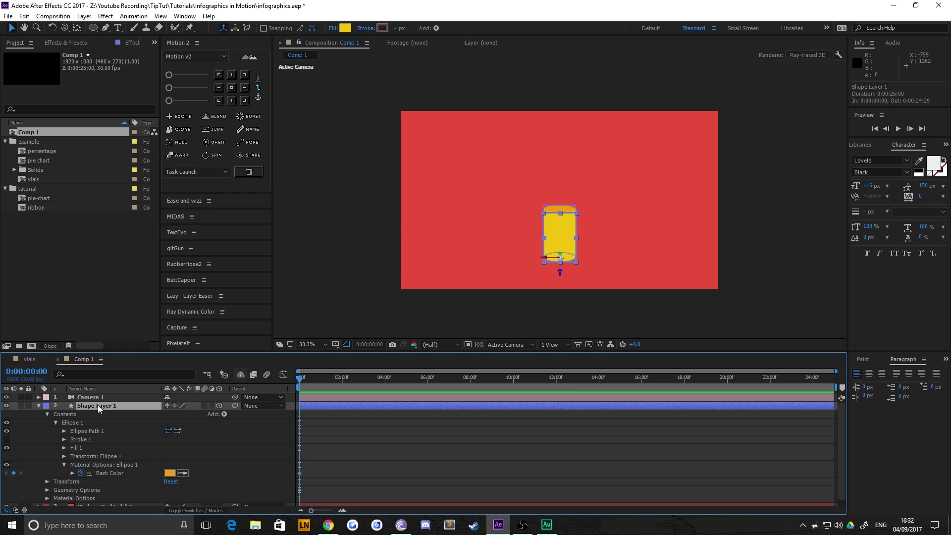
key("u")
left_click(323, 414)
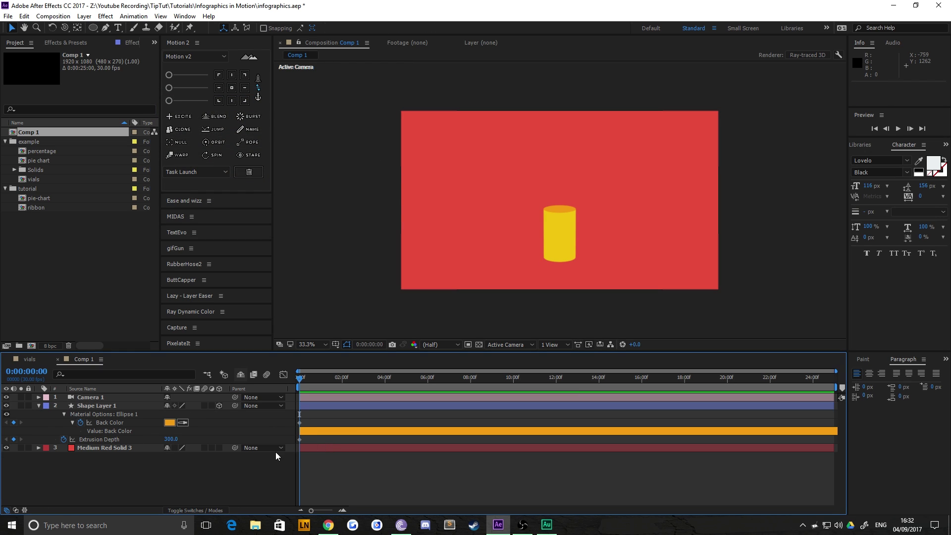
Rename Shape Layer 1 to 'bottom' and duplicate it
left_click(95, 405)
key("Return")
type("bottom")
key("Return")
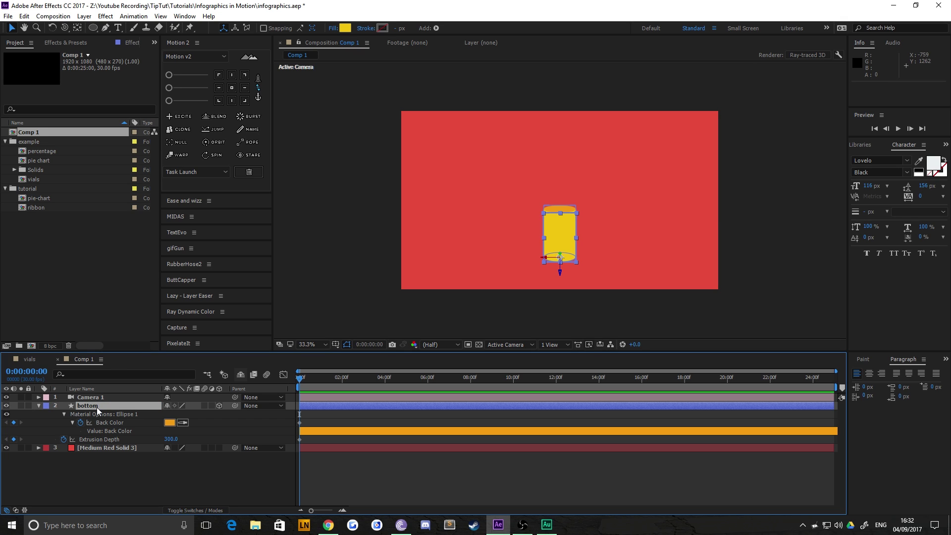
left_click(90, 405)
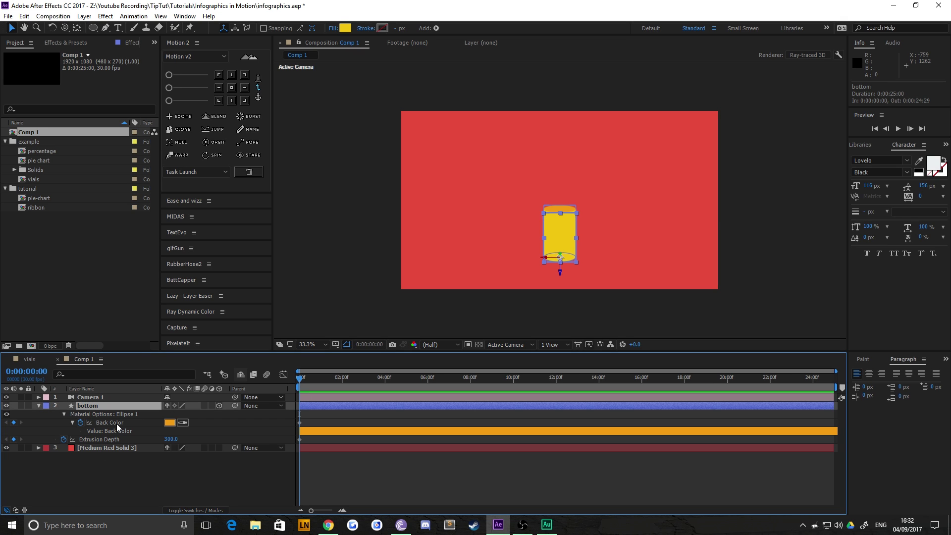
key("ctrl+d")
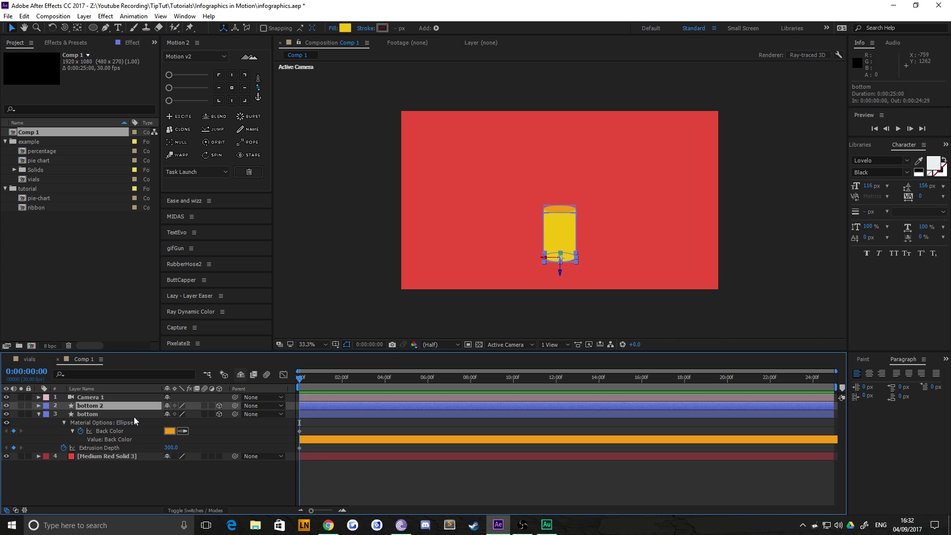
Set bottom 2's Y Rotation to 0° and show its keyframed material properties
key("r")
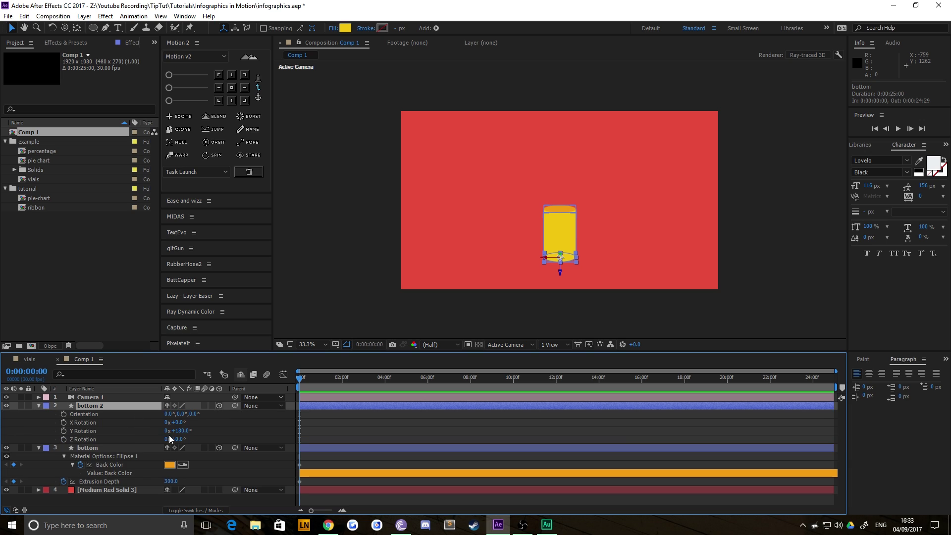
left_click(179, 431)
type("0")
key("Return")
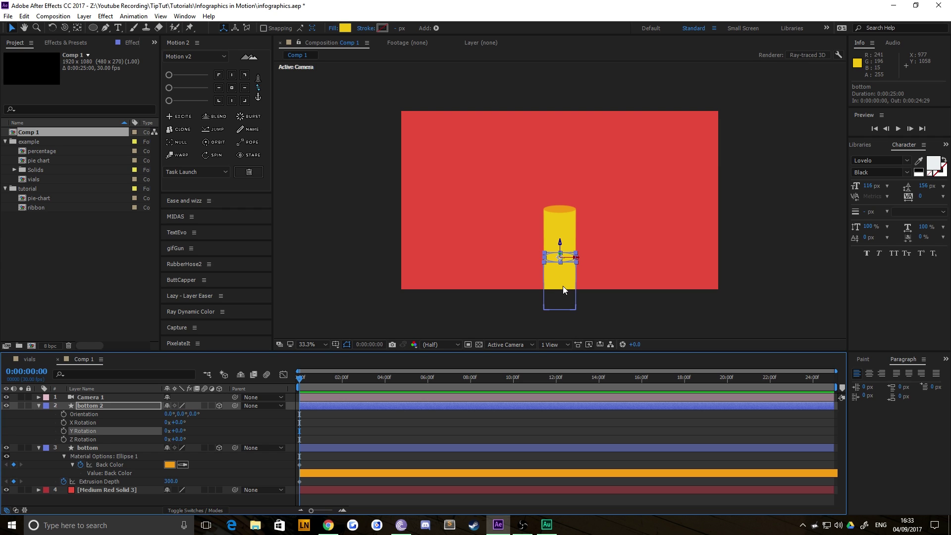
key("u")
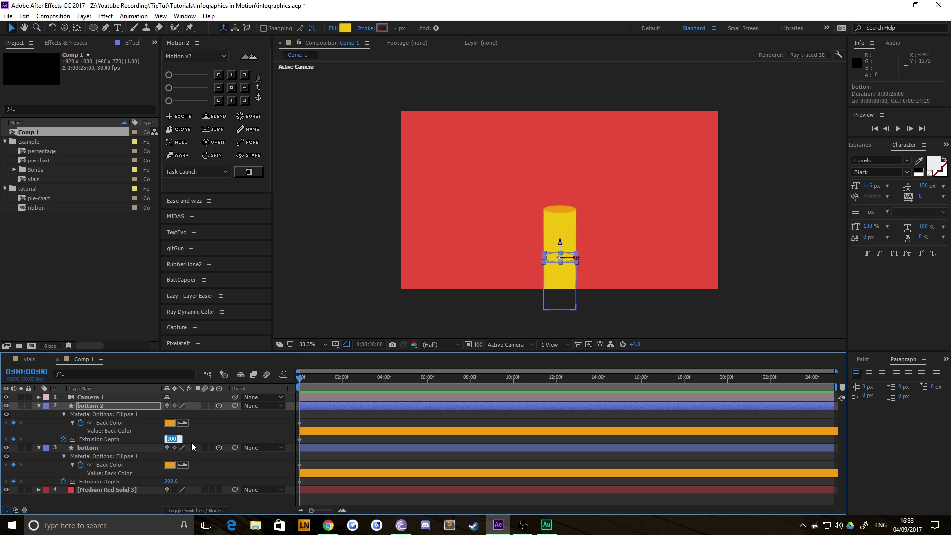
key("F2")
left_click(106, 408)
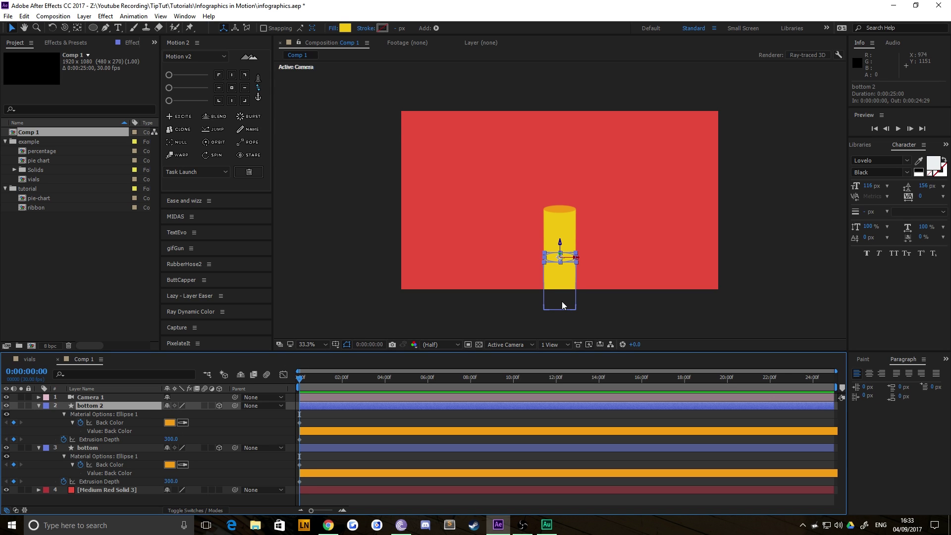
Raise the bottom 2 cylinder in the scene, then nudge it slightly back down
left_click_drag(562, 303, 559, 213)
scroll(558, 213, "up", 4)
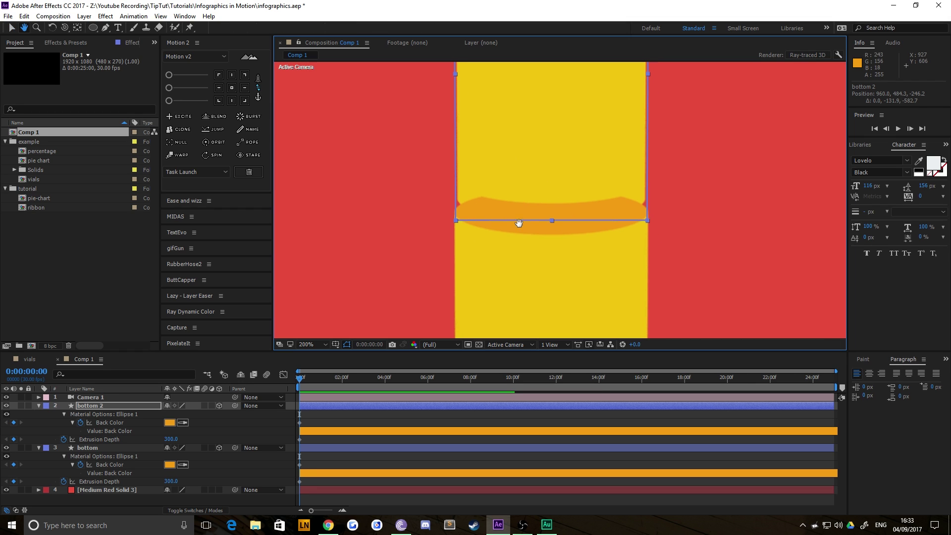
key("v")
left_click_drag(533, 124, 535, 133)
scroll(557, 195, "down", 4)
Reveal Position on bottom 2 and bottom, trying a Z value of 336 and undoing it
left_click(90, 407)
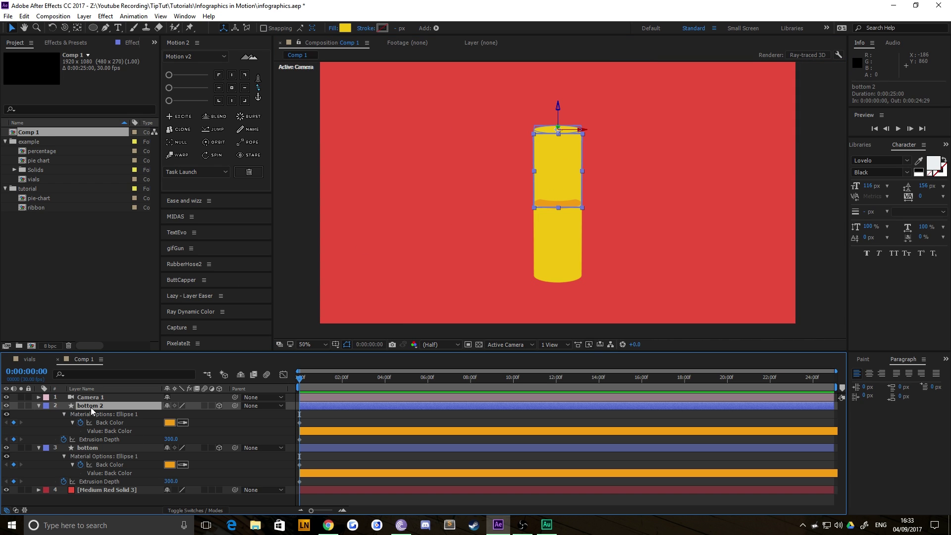
key("p")
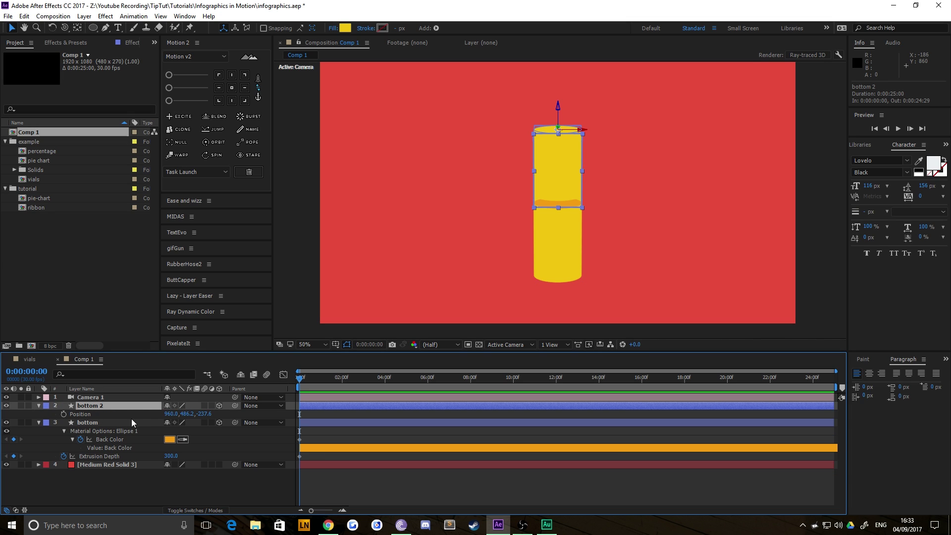
left_click(132, 422)
key("p")
left_click(209, 413)
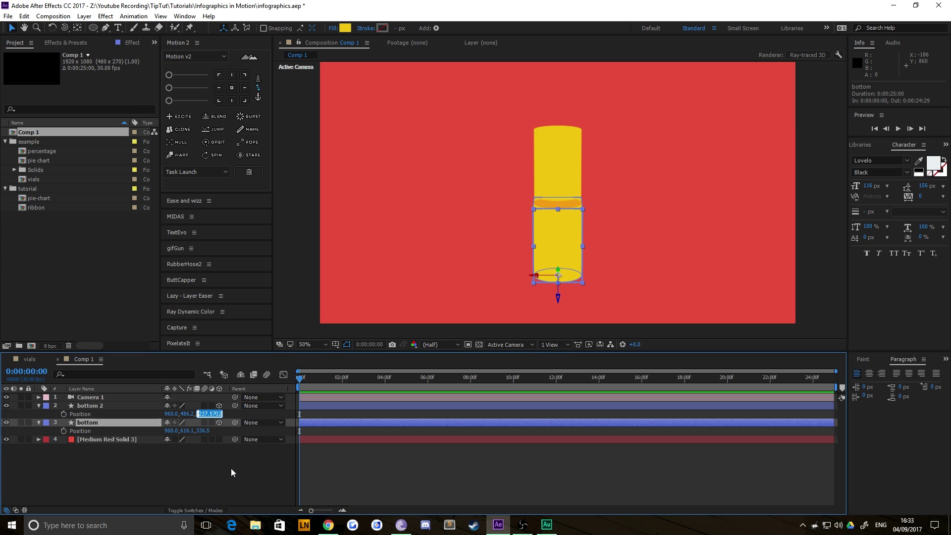
type("336.5")
key("Return")
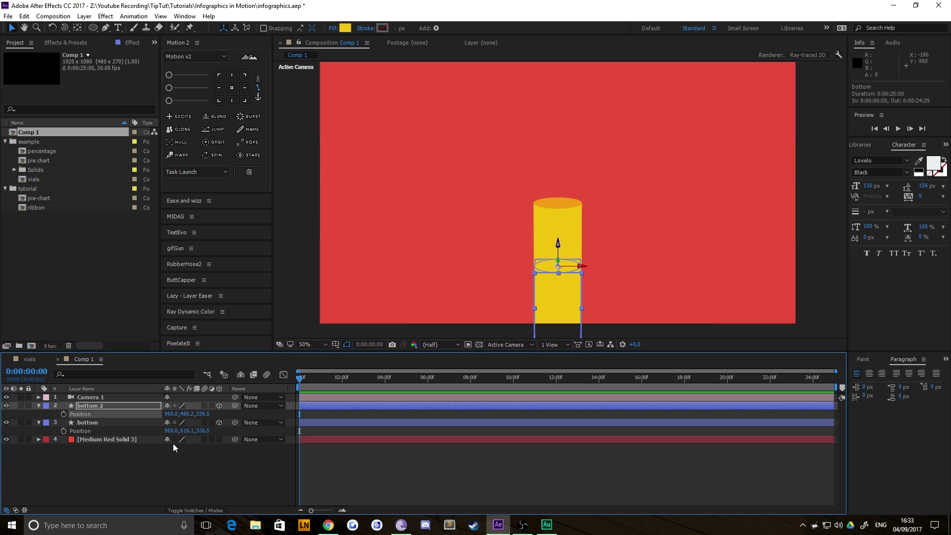
key("ctrl+z")
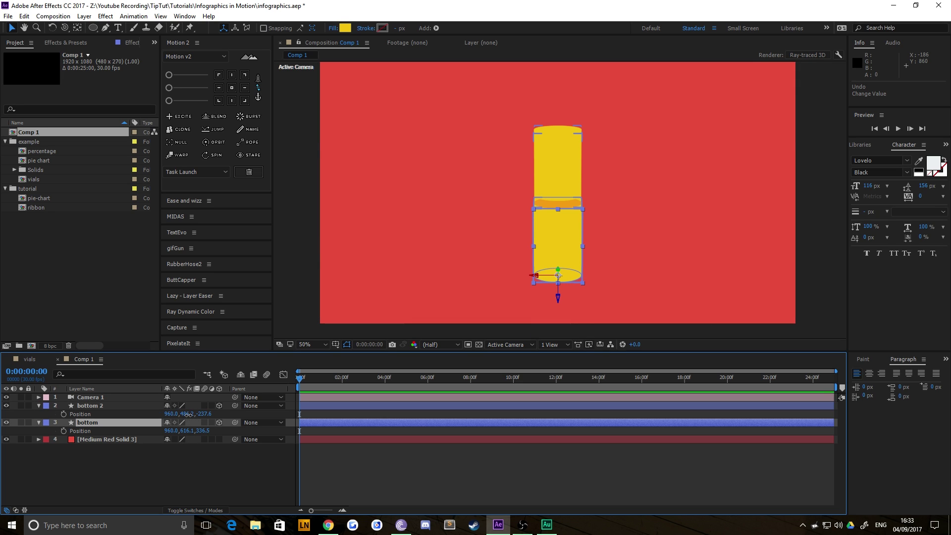
Set bottom 2's Y Position to 616.1 to match the bottom layer
left_click_drag(189, 414, 144, 420)
key("ctrl+z")
left_click(187, 414)
type("616.1")
key("Return")
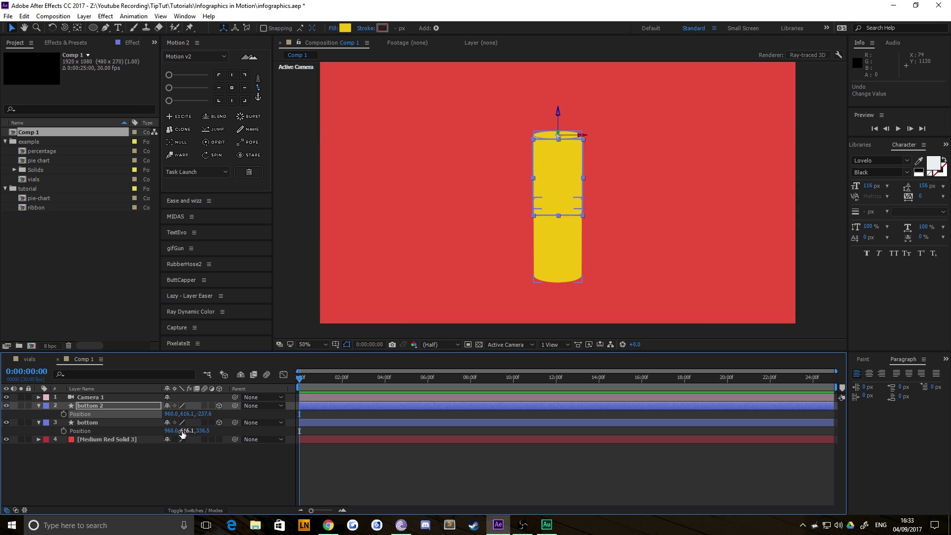
Move bottom 2 up slightly, trying a camera orbit and undoing it
left_click(479, 218)
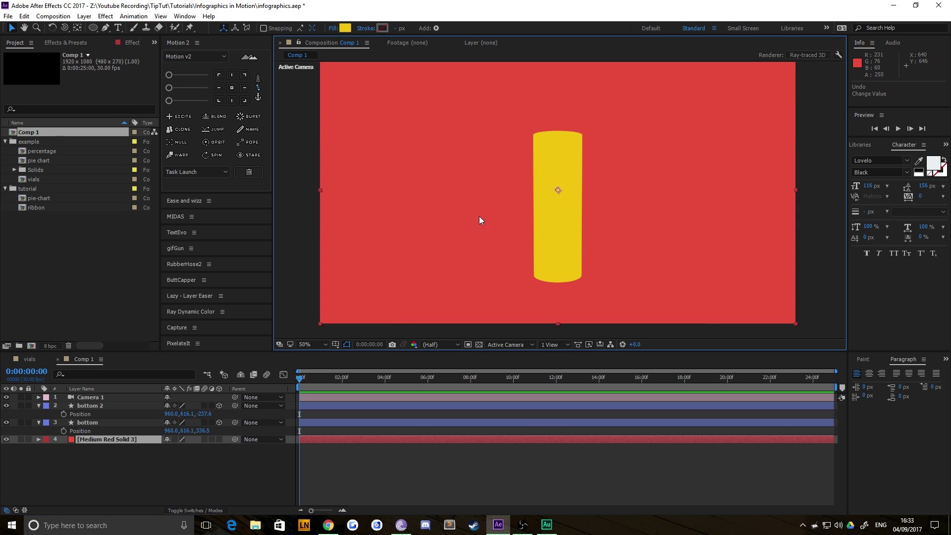
left_click(291, 232)
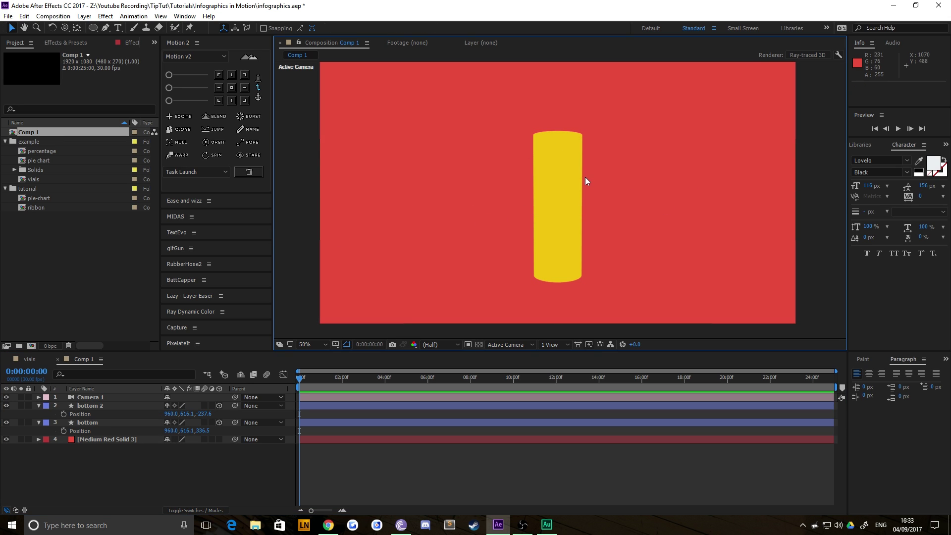
left_click(93, 409)
left_click_drag(556, 144, 559, 151)
key("c")
left_click_drag(503, 206, 540, 155)
key("ctrl+z")
left_click(12, 28)
left_click(204, 454)
Reconfirm bottom 2's Y Position and push it along its depth toward bottom
left_click(187, 414)
type("616")
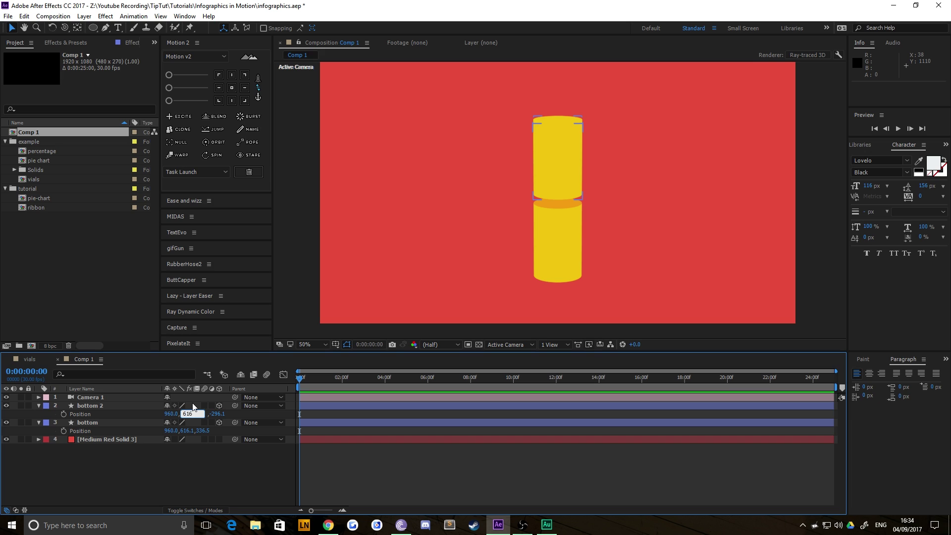
left_click(141, 415)
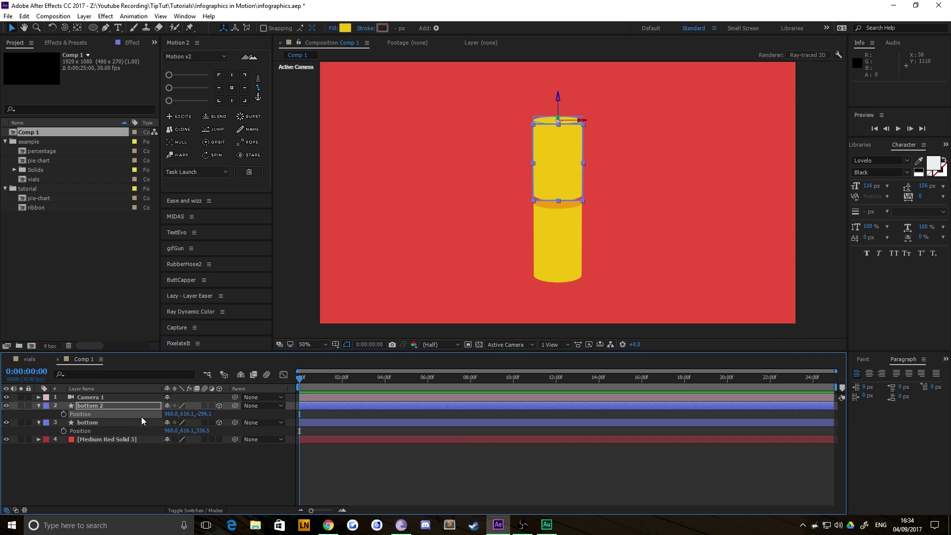
left_click(309, 192)
left_click(575, 168)
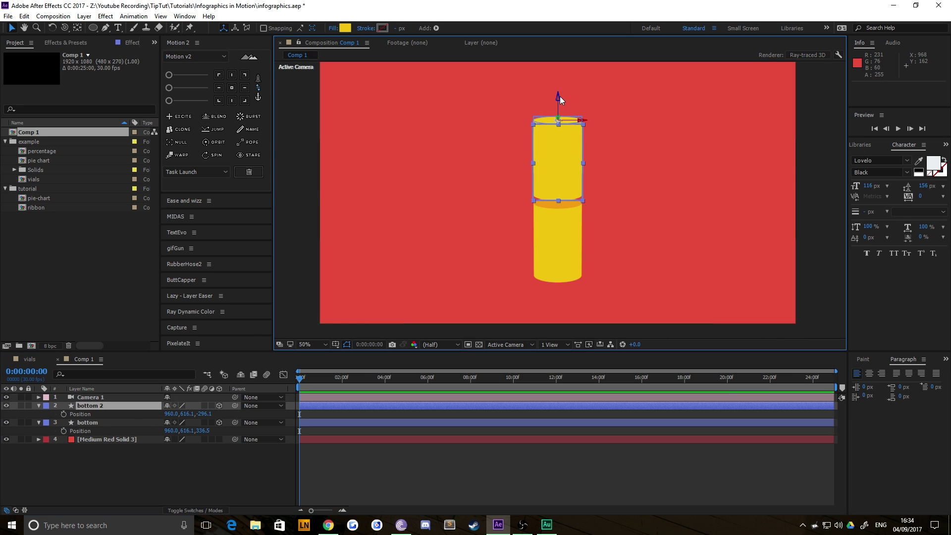
left_click_drag(557, 99, 559, 106)
key("period")
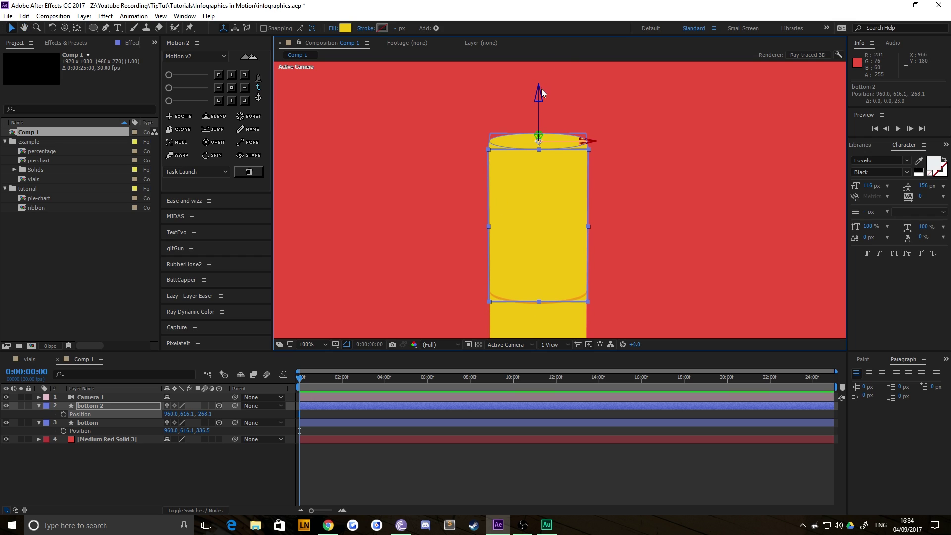
left_click_drag(540, 96, 540, 99)
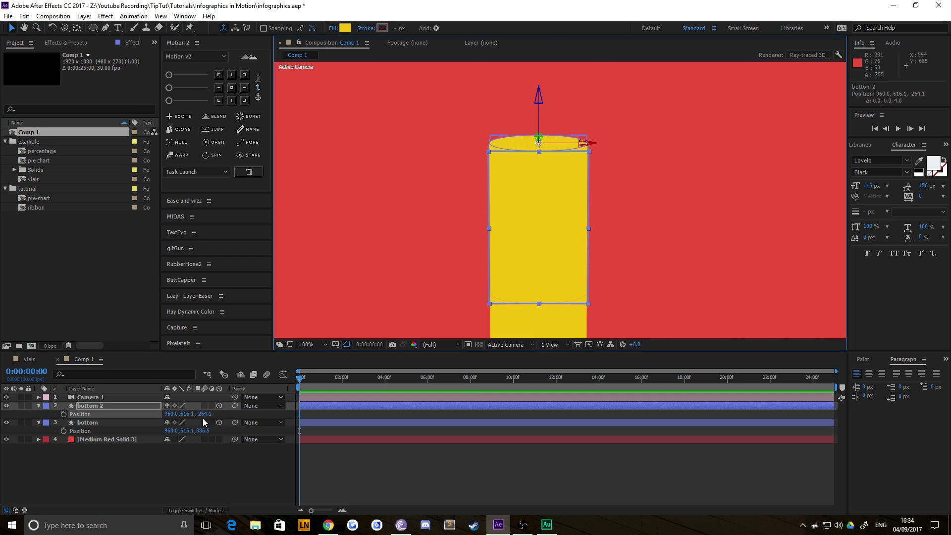
Test Z Position values -265, -266 and -264 for bottom 2
left_click(204, 413)
type("-265")
key("Return")
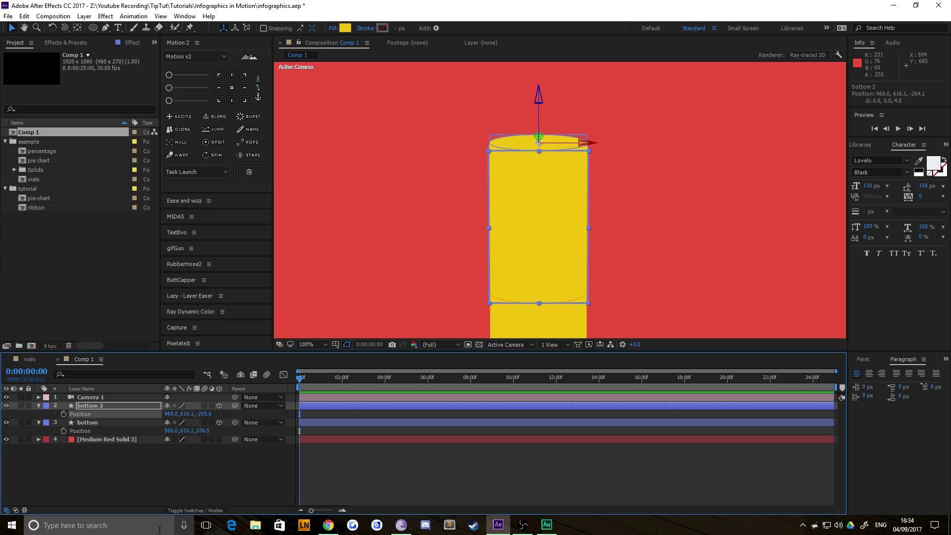
left_click(204, 414)
type("-")
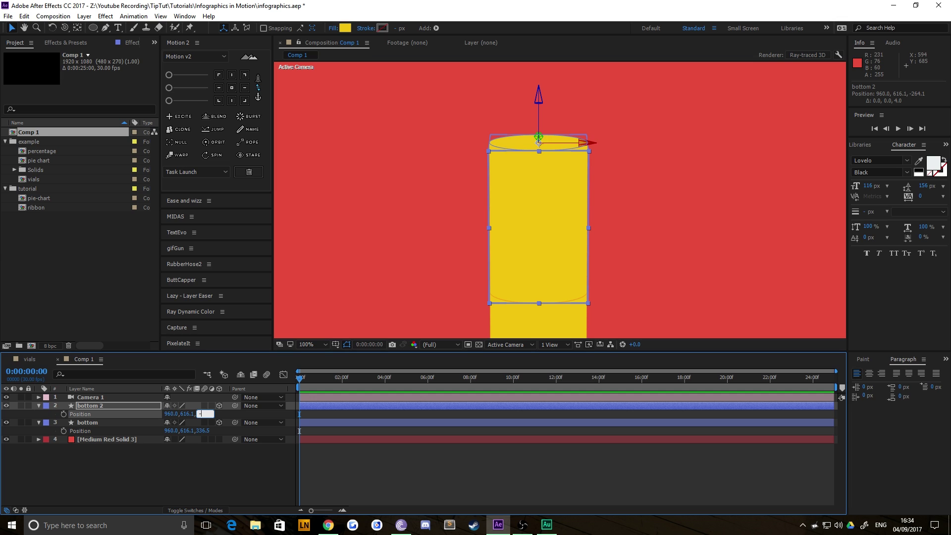
type("266")
key("Return")
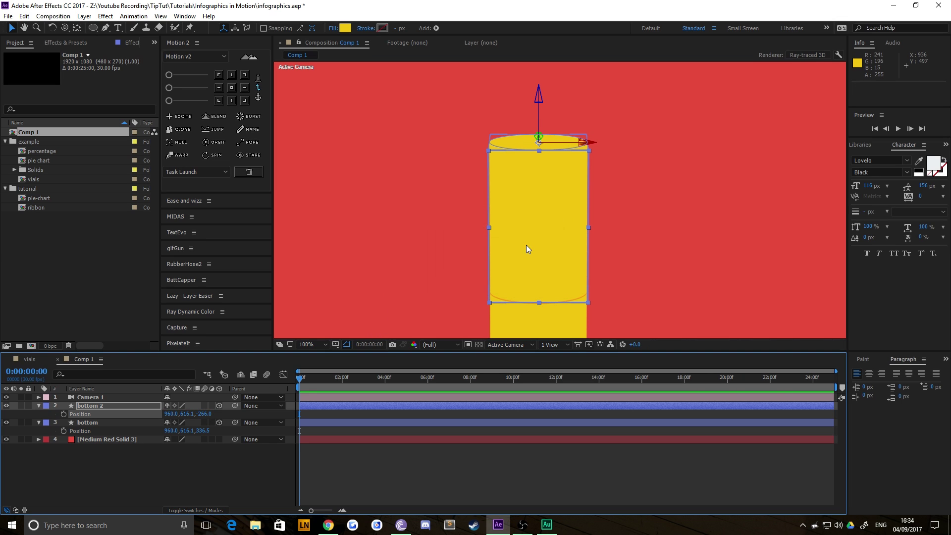
left_click(204, 413)
type("-264")
key("Return")
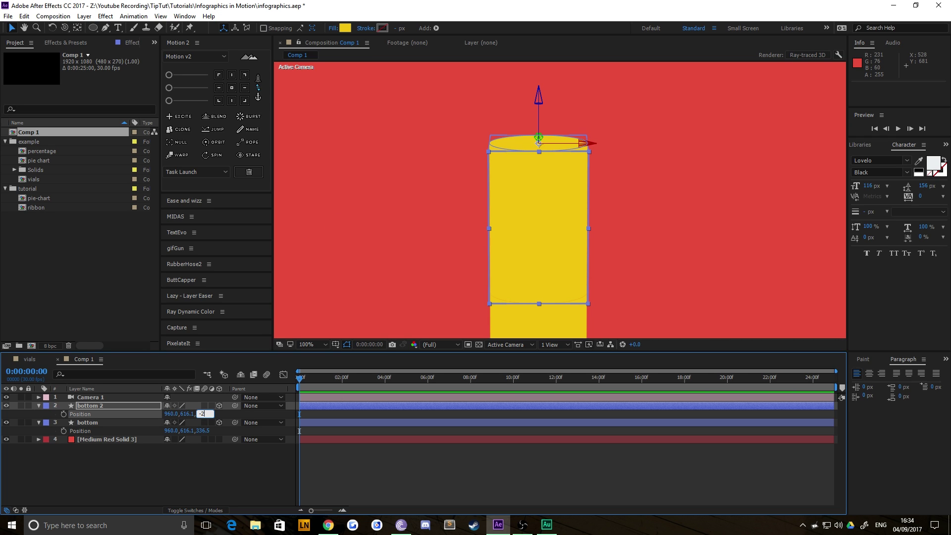
Settle bottom 2's Z Position at -263 and zoom out to check the join
left_click(207, 414)
type("-263")
key("Return")
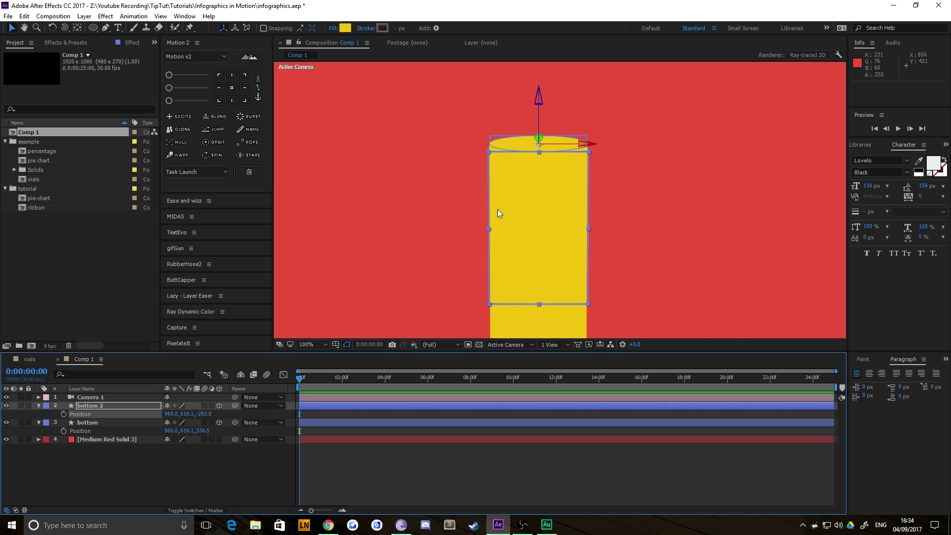
key("ctrl+shift+j")
left_click(292, 234)
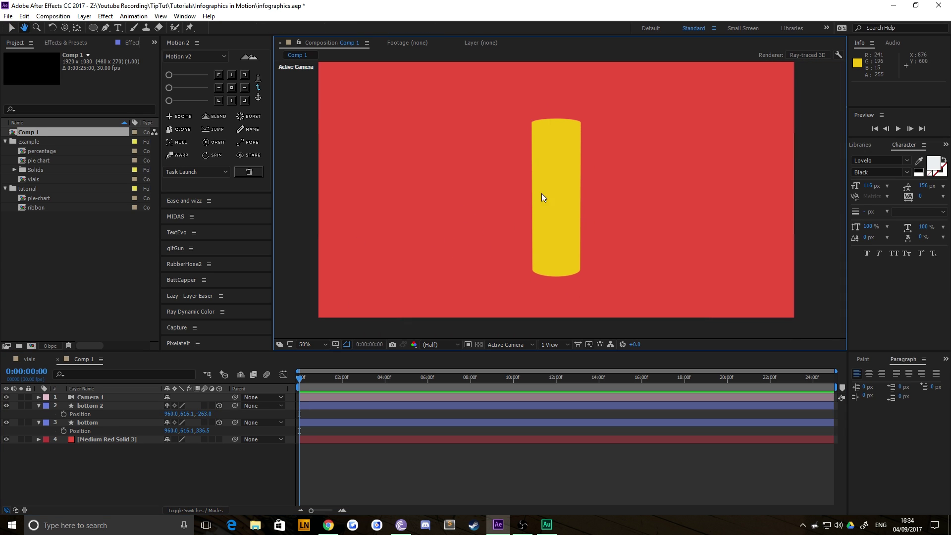
Select both the bottom and bottom 2 cylinder layers
left_click(562, 242)
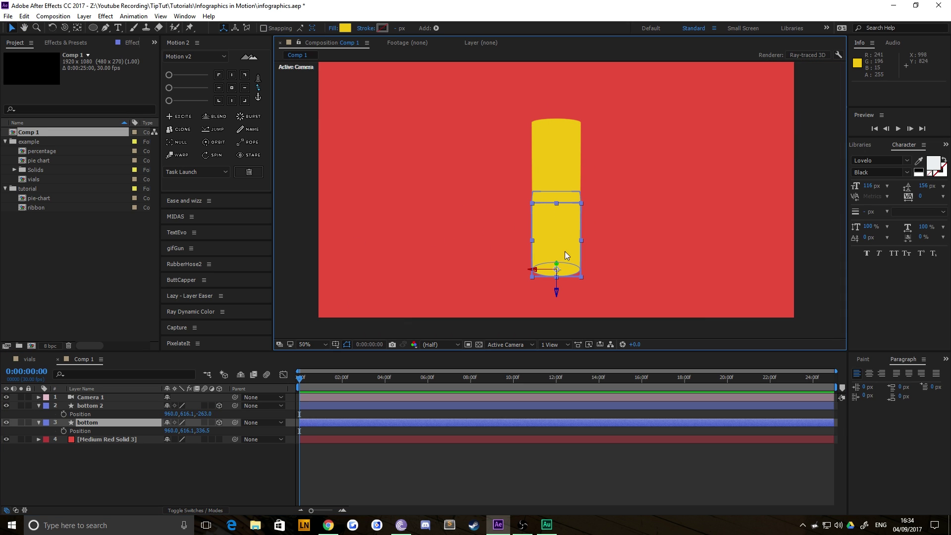
left_click(561, 168)
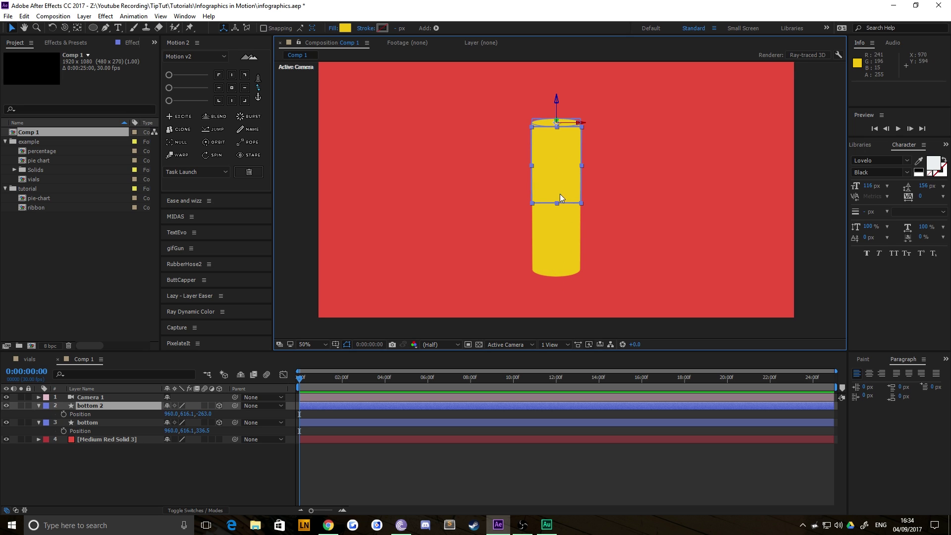
left_click(311, 191)
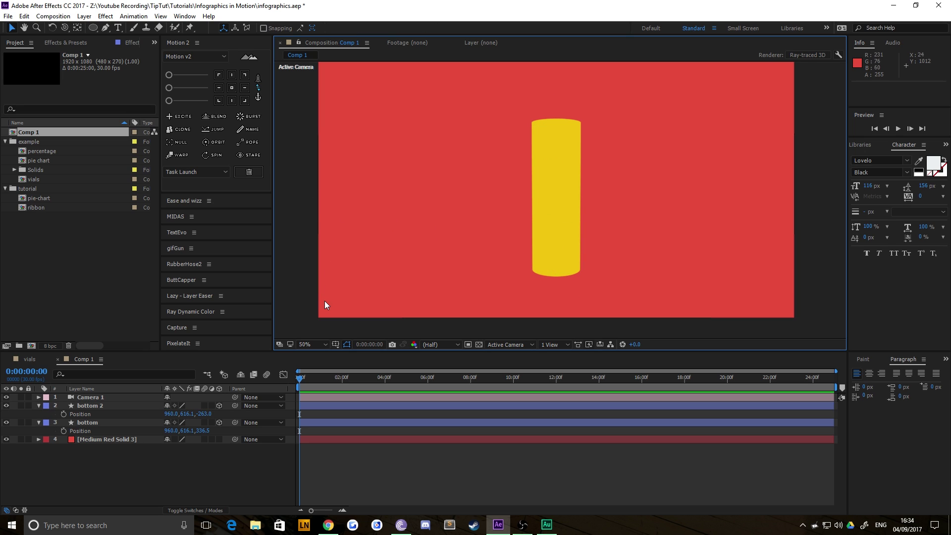
left_click(98, 407)
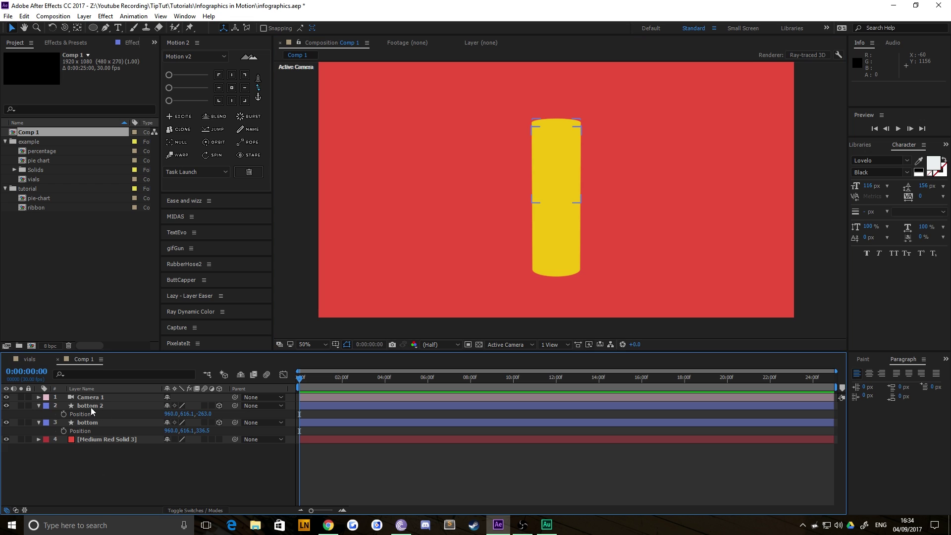
left_click(91, 409)
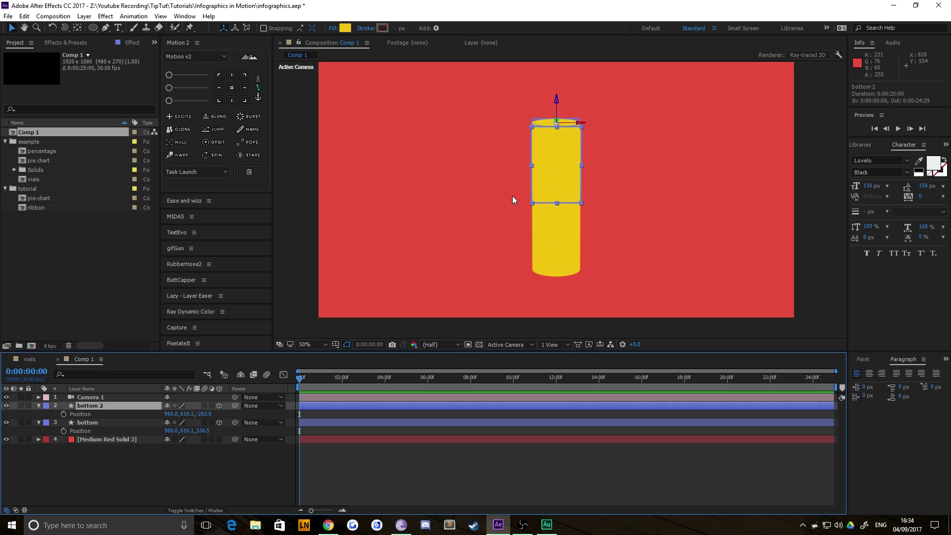
left_click(114, 476)
left_click(92, 422)
left_click(95, 407, "ctrl")
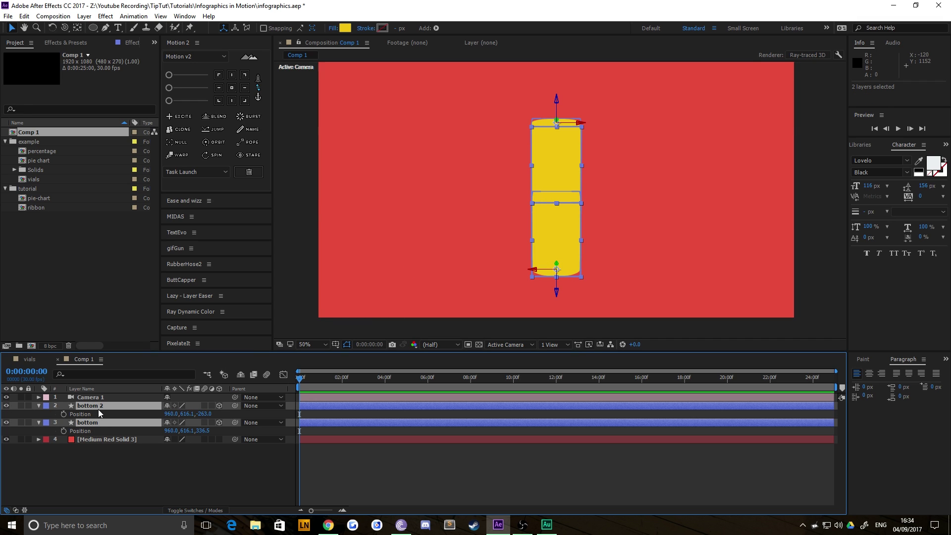
Set both cylinders' Opacity to 75%
key("t")
left_click(170, 413)
type("75")
key("Return")
left_click(310, 162)
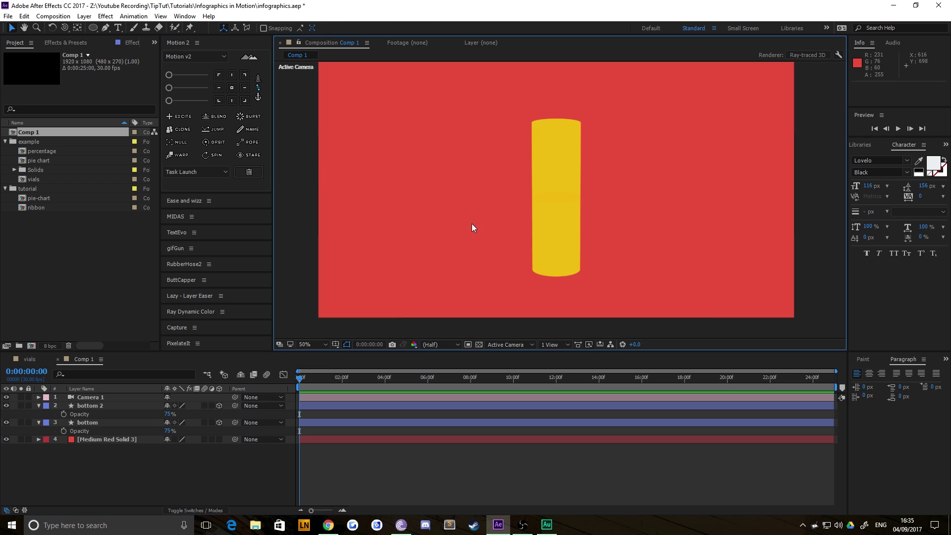
Undo an accidental move of the red background solid and lock it
left_click_drag(555, 190, 590, 208)
key("ctrl+z")
left_click(29, 439)
Lower both cylinders' Opacity to 50% and reselect the upper cylinder
left_click(169, 431)
type("50")
key("Return")
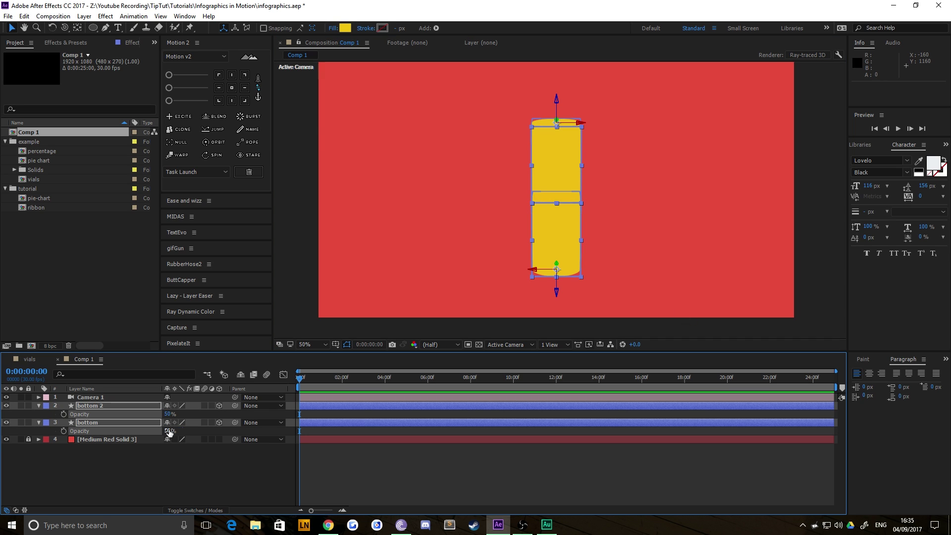
left_click(311, 152)
left_click(569, 175)
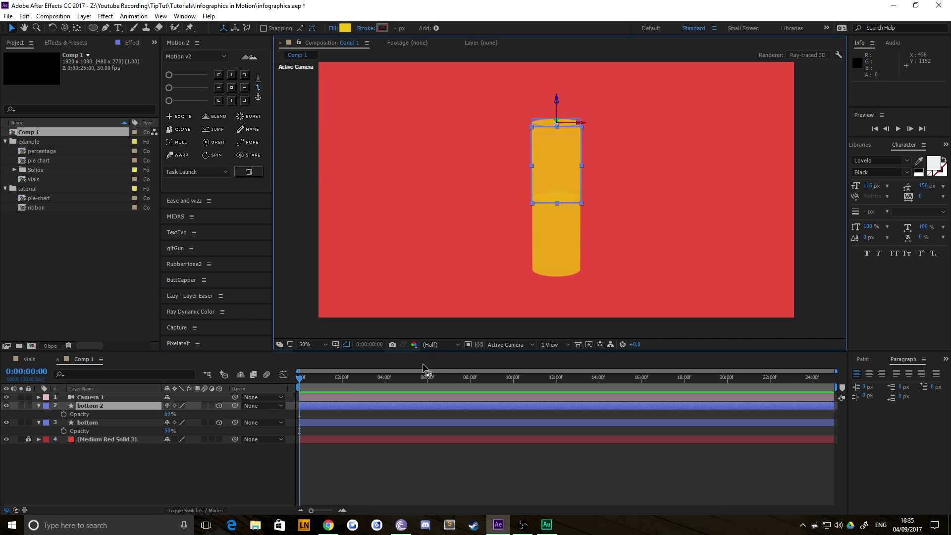
left_click(348, 157)
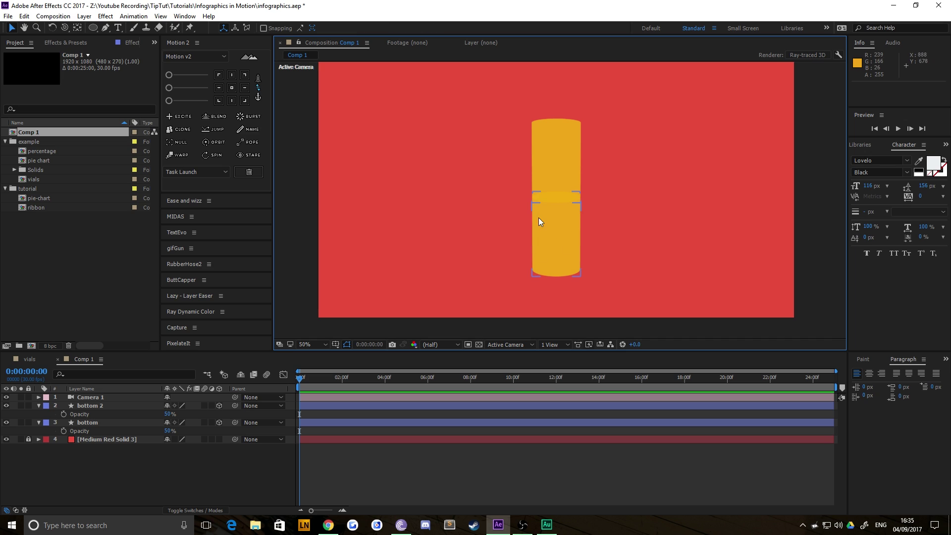
left_click(558, 159)
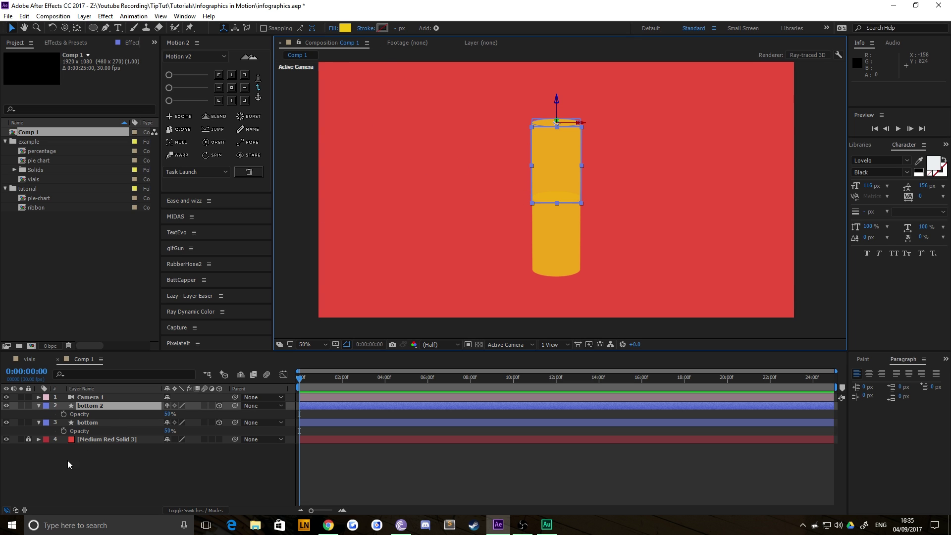
Give bottom 2 a pale ECF0F1 fill colour
left_click(344, 27)
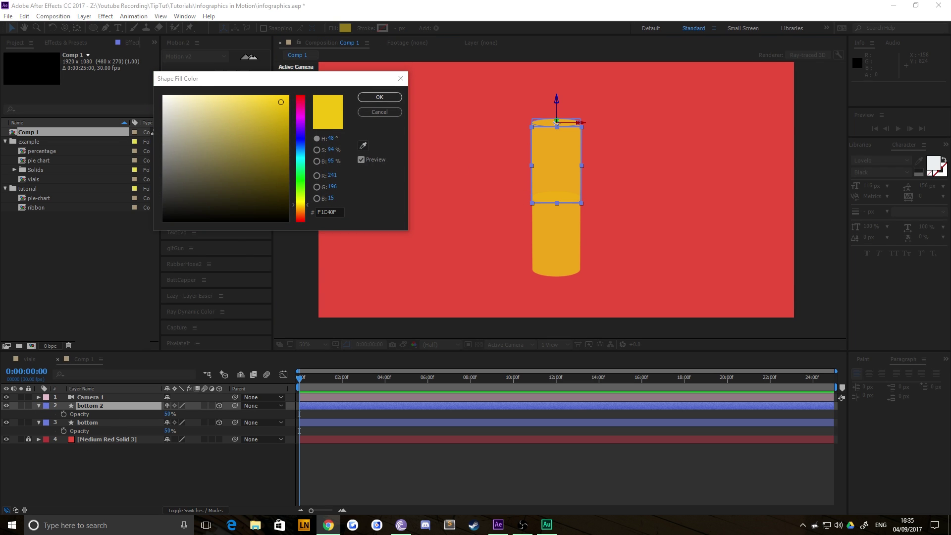
left_click(338, 209)
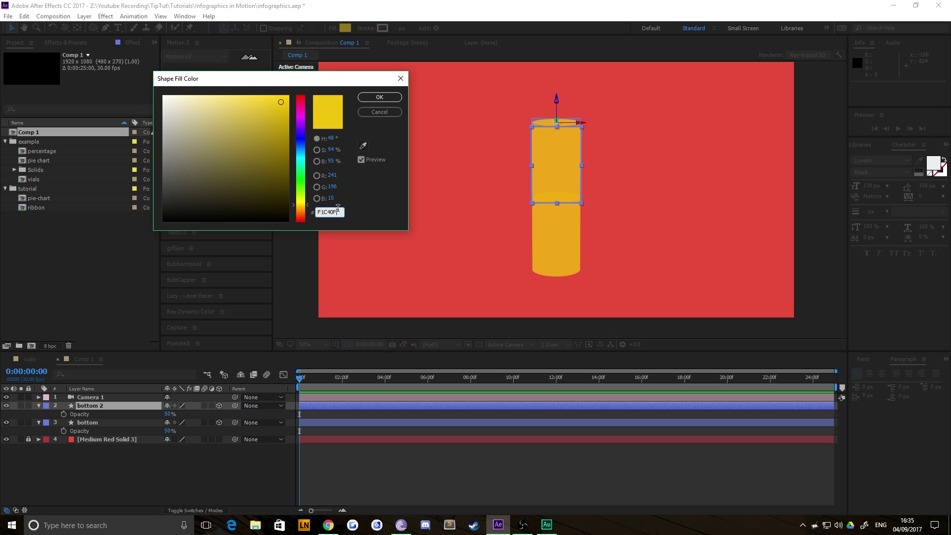
type("ECF0F1")
key("Return")
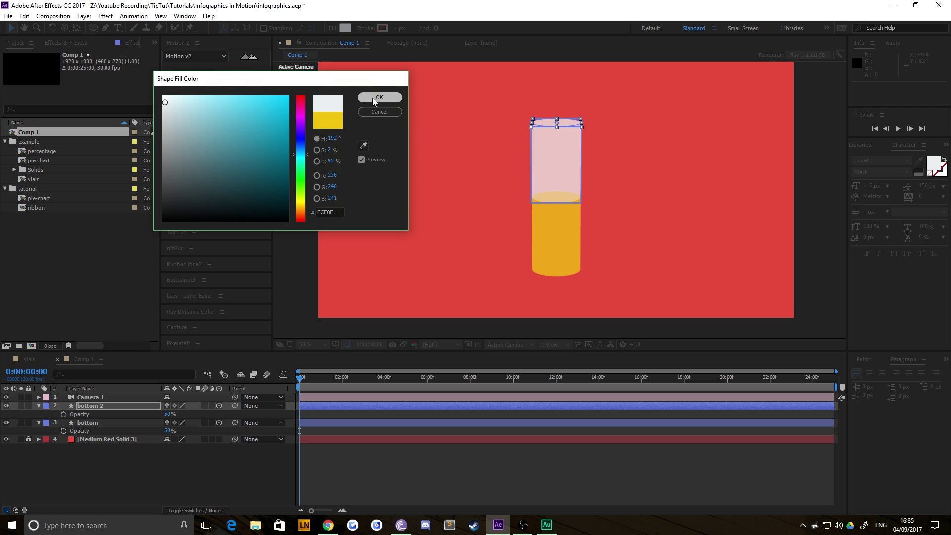
left_click(379, 97)
left_click(293, 165)
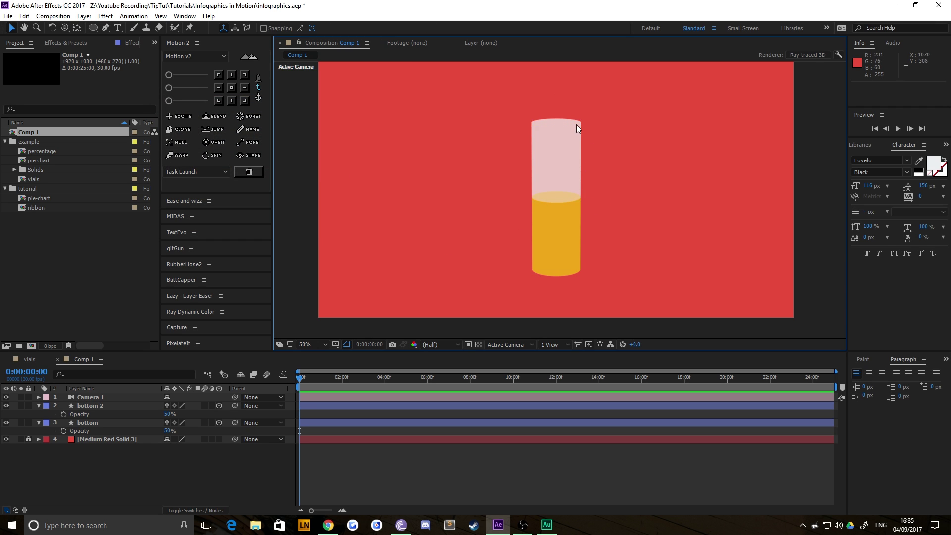
Undo an accidental move of the pale cylinder and reselect it
left_click_drag(551, 174, 551, 147)
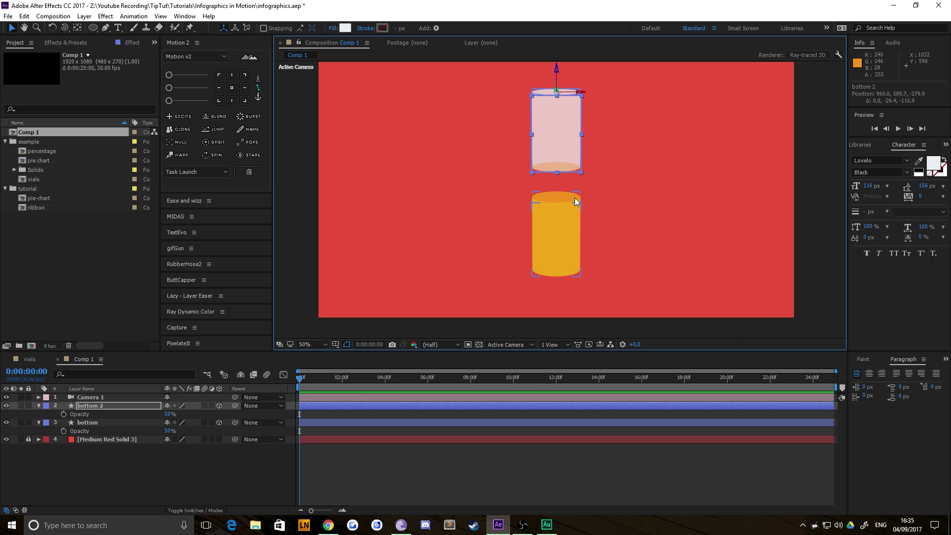
key("ctrl+z")
left_click(504, 285)
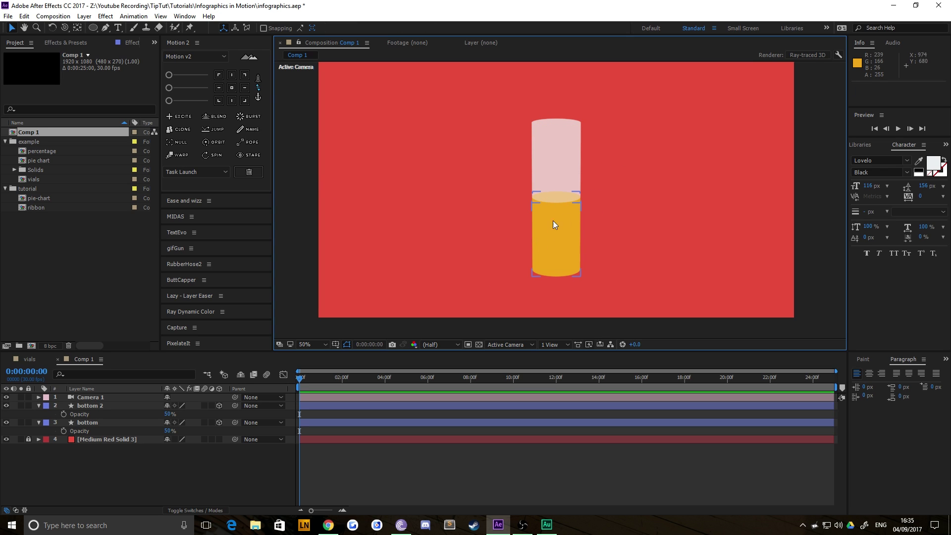
left_click(549, 166)
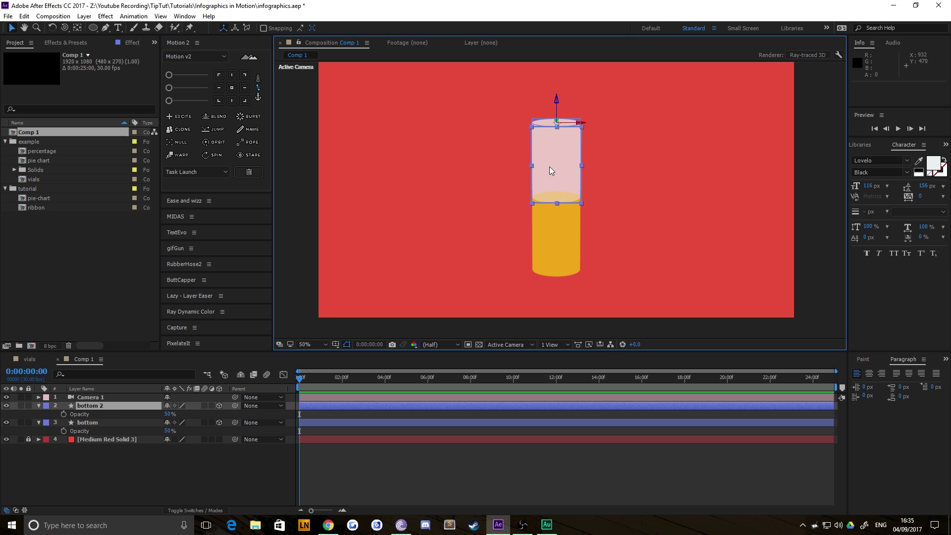
Expand bottom 2's Ellipse 1 contents and add a Front Color material attribute
left_click(38, 406)
left_click(38, 406)
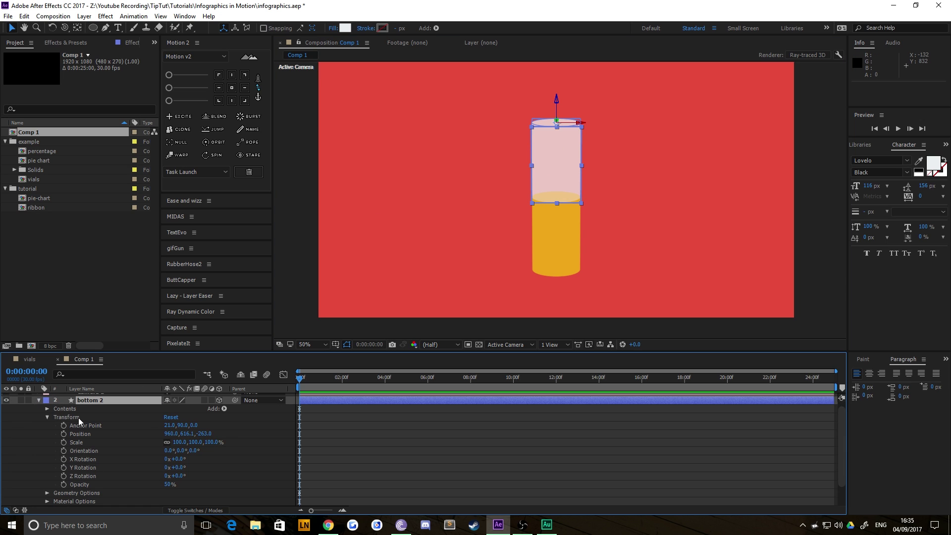
left_click(47, 417)
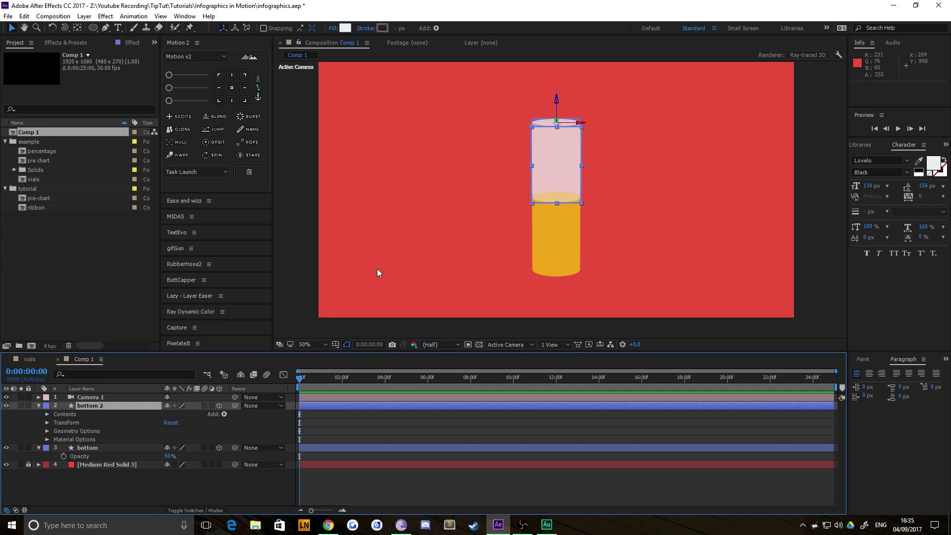
left_click(47, 413)
left_click(56, 422)
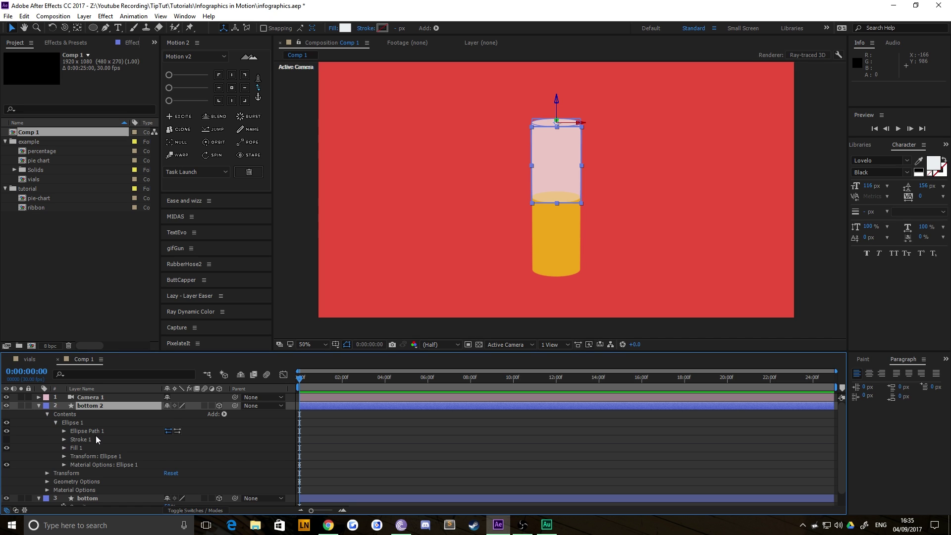
left_click(73, 423)
left_click(224, 414)
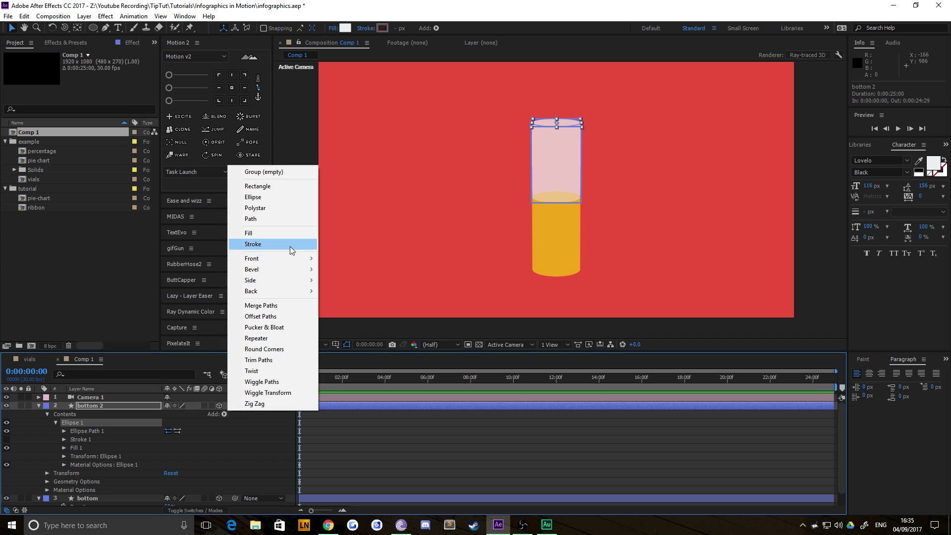
mouse_move(292, 258)
left_click(338, 257)
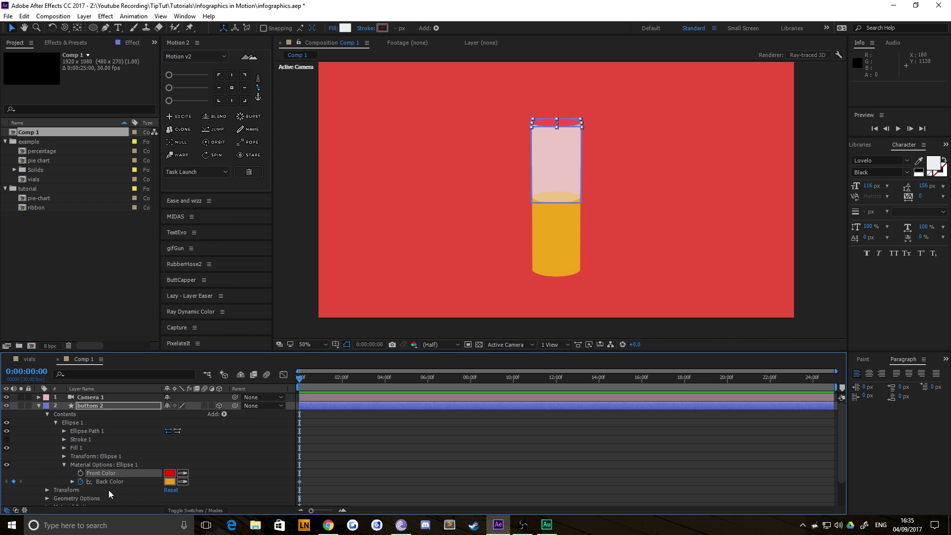
Remove bottom 2's Back Color and set its Front Color to white
left_click(80, 482)
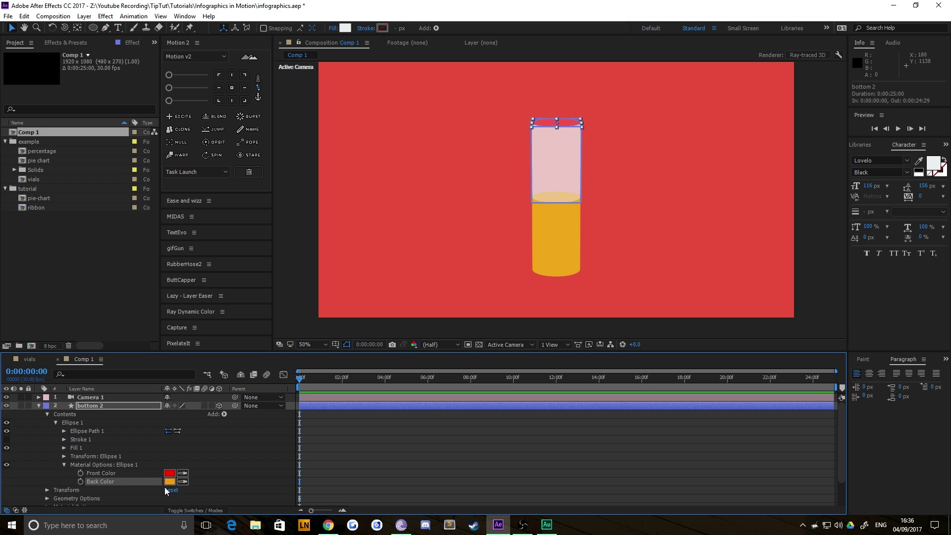
left_click(102, 478)
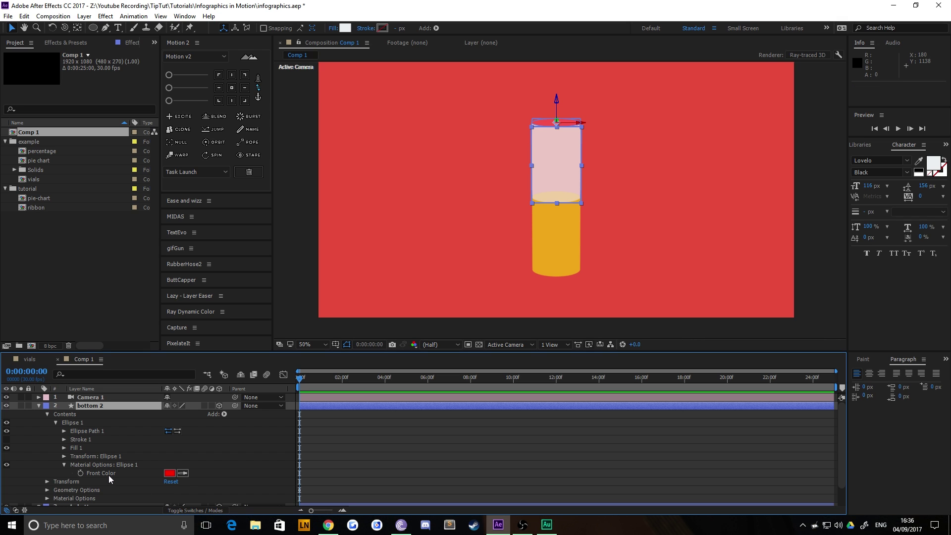
left_click(111, 472)
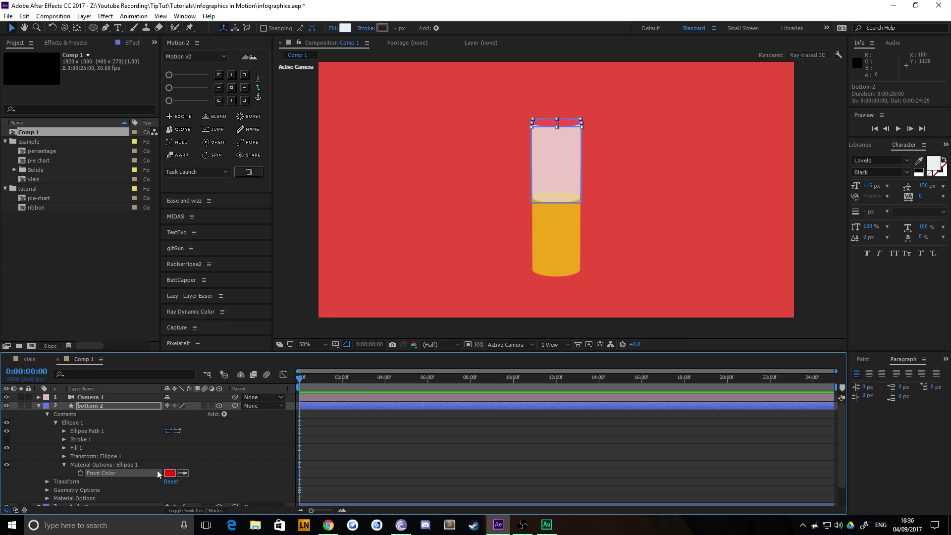
left_click(170, 473)
left_click(379, 97)
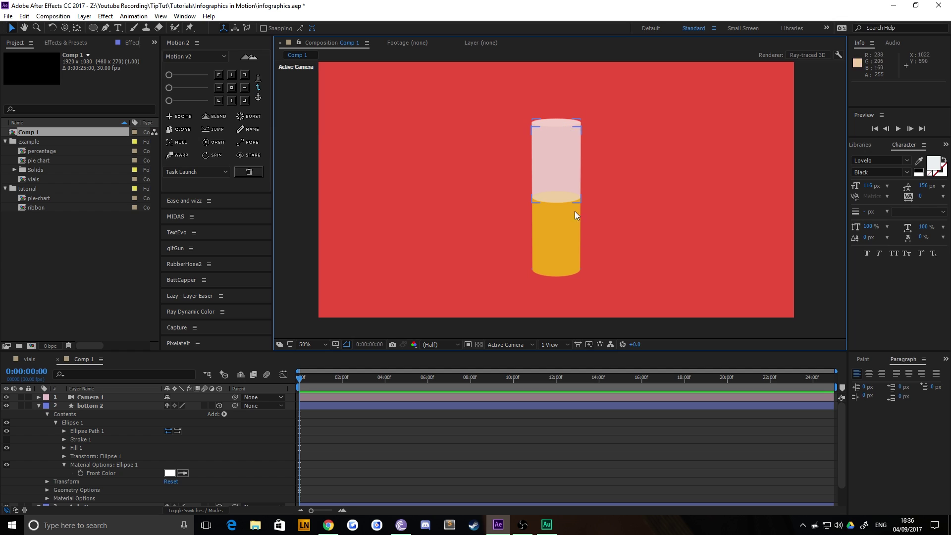
left_click(572, 174)
Set the bottom 2 tube's Opacity to 25%
left_click(571, 174)
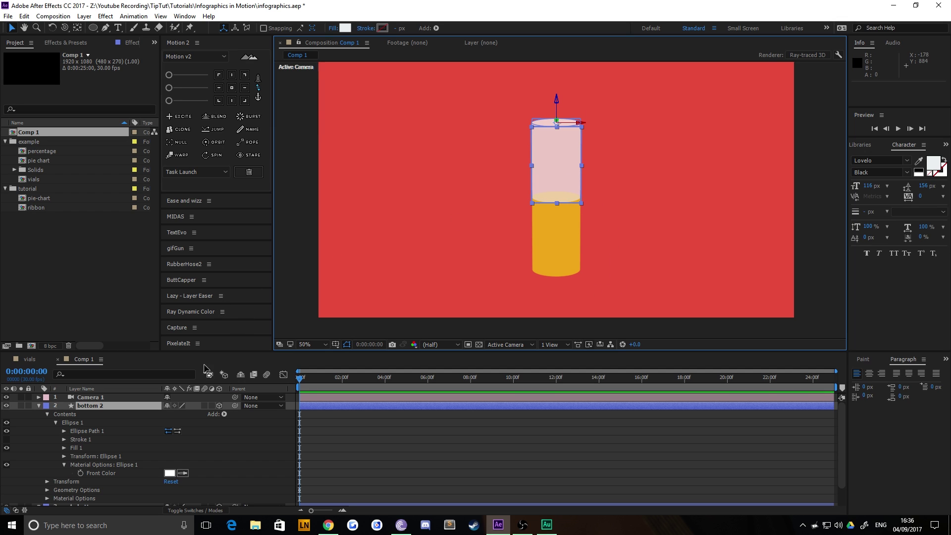
key("t")
left_click(170, 414)
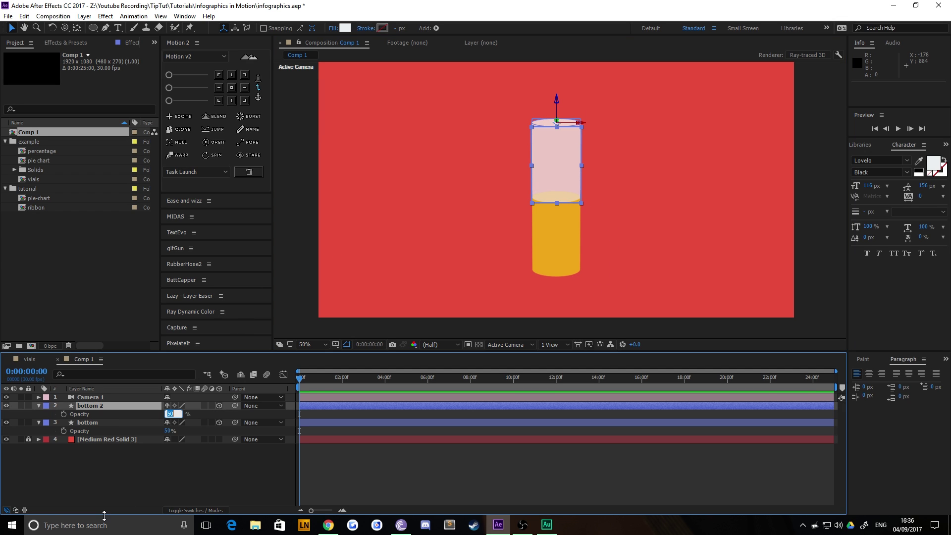
key("Return")
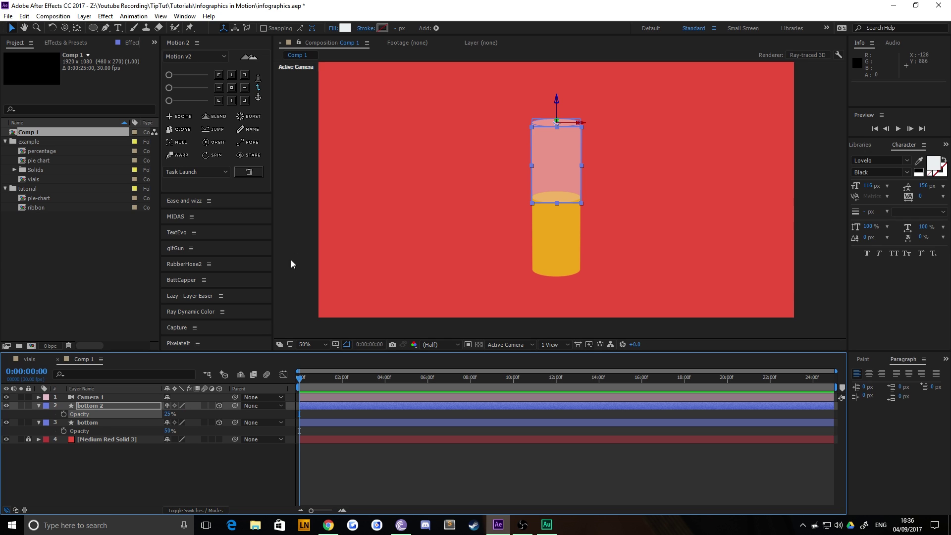
left_click(451, 257)
Accept a greyer DEE2E3 fill for the tube and reselect bottom 2
left_click(551, 141)
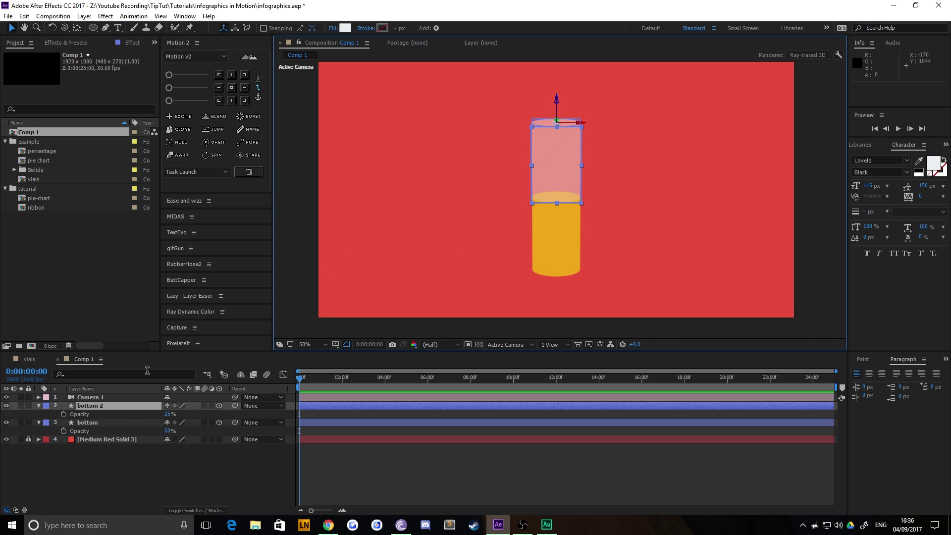
left_click(346, 27)
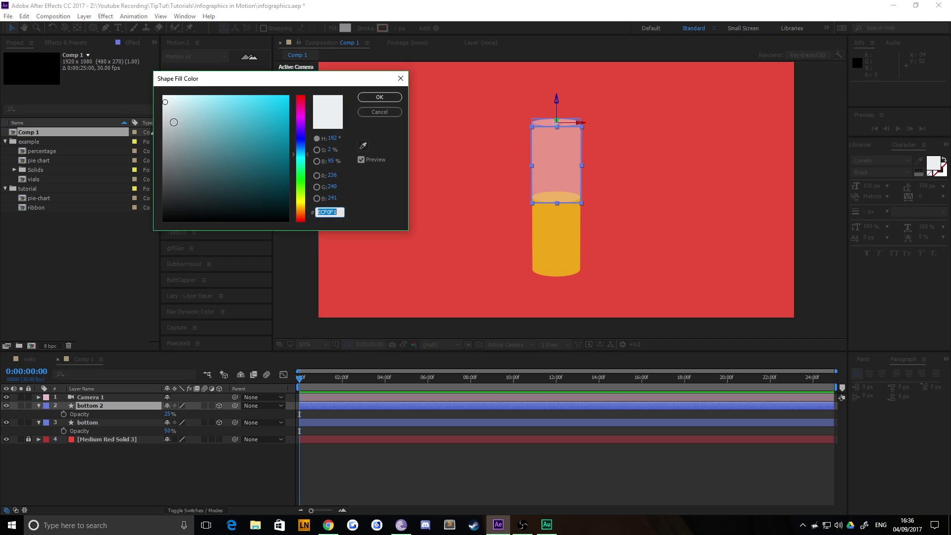
left_click(385, 97)
left_click(442, 148)
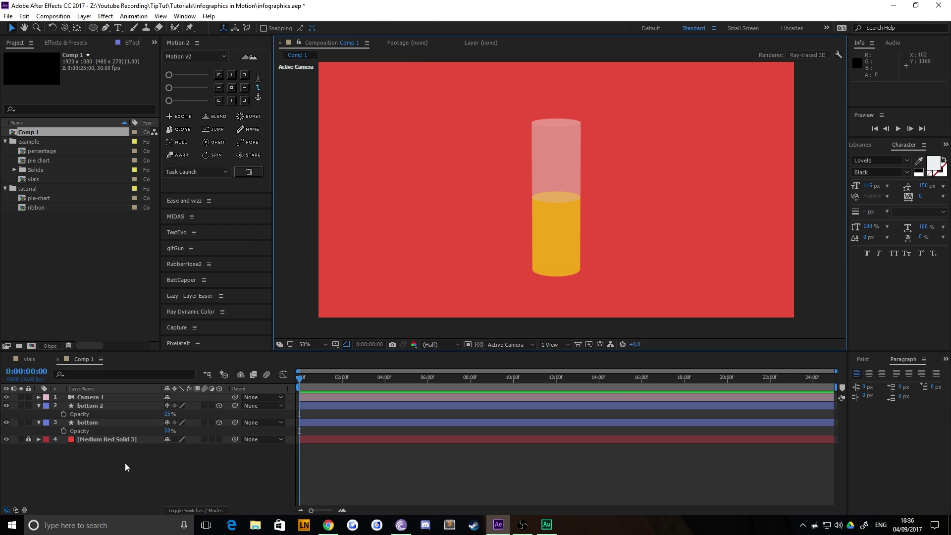
left_click(86, 406)
At 2 seconds, keyframe the liquid layer bottom's Extrusion Depth at 450
left_click(92, 421, "ctrl")
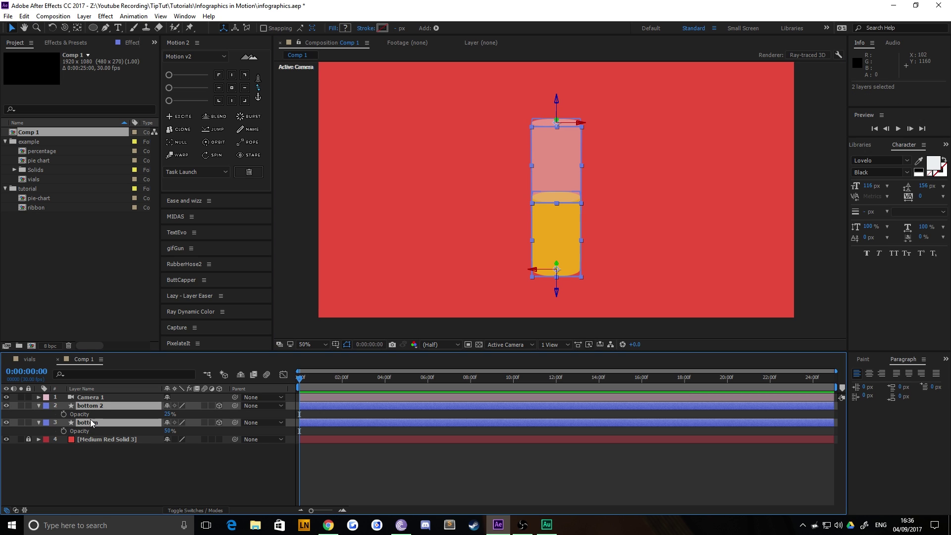
key("u")
key("u")
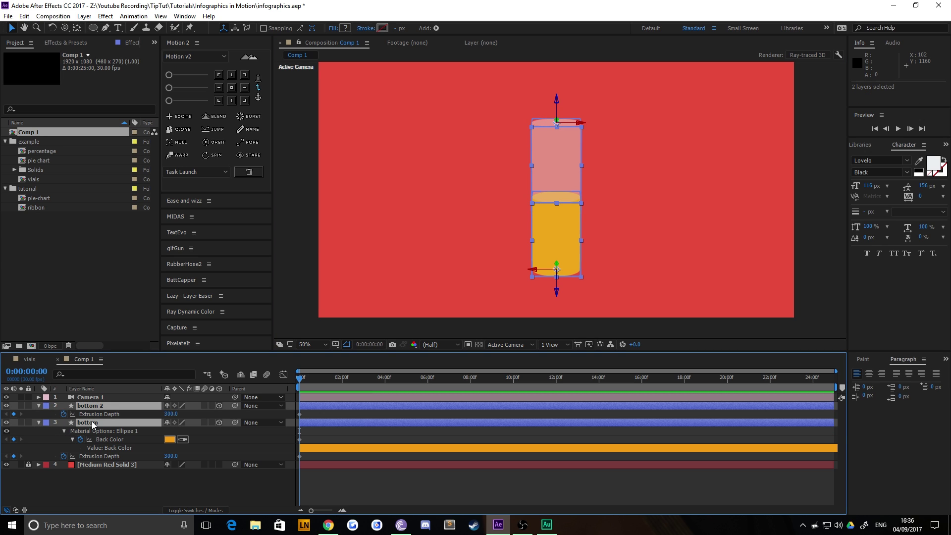
left_click(107, 413)
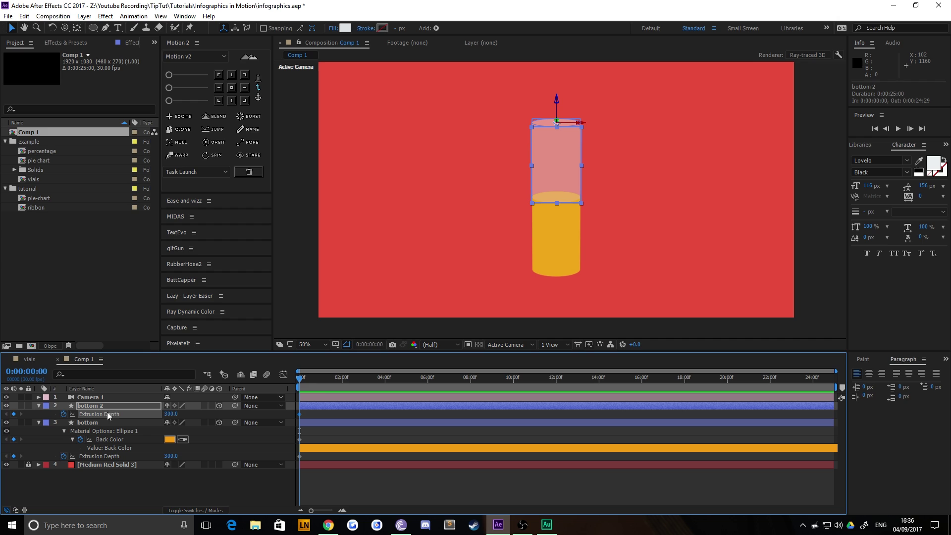
left_click(340, 379)
left_click(172, 471)
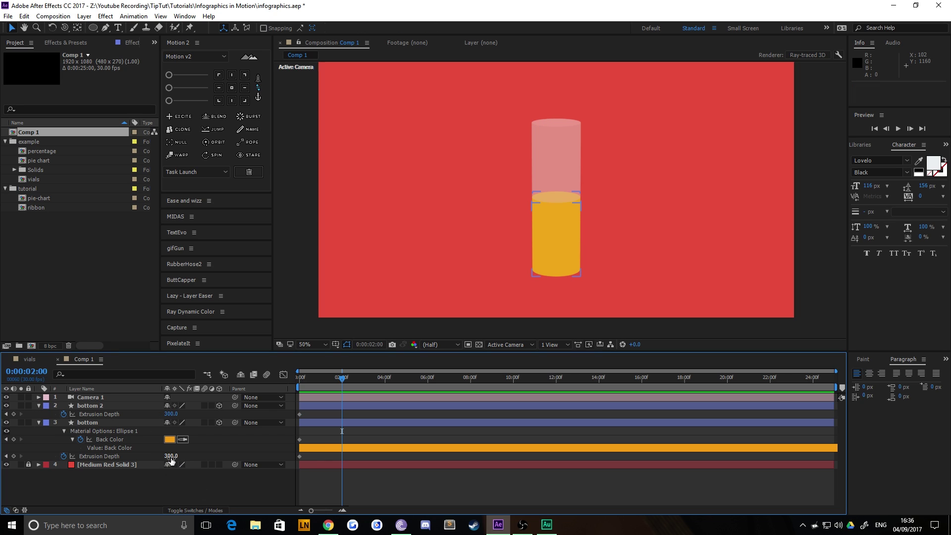
left_click_drag(171, 456, 245, 453)
left_click(511, 196)
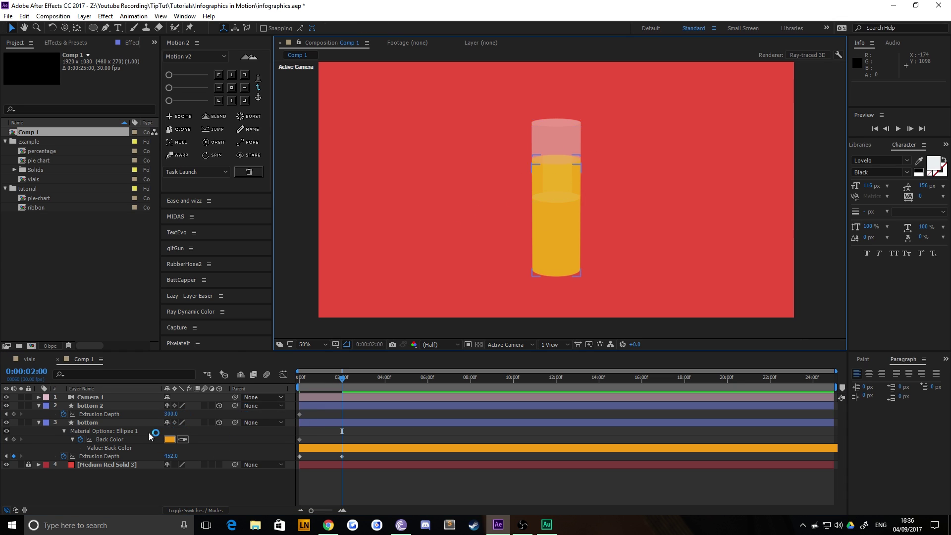
left_click(170, 456)
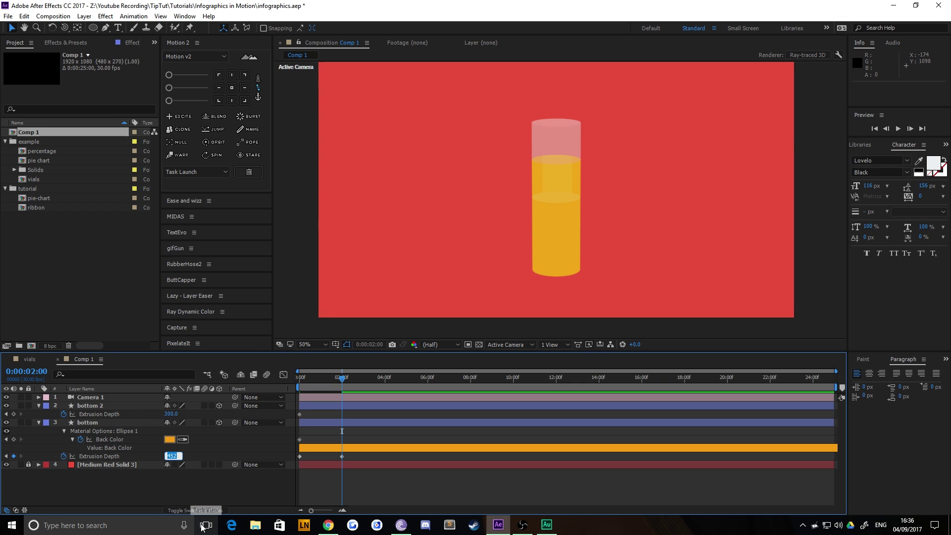
key("Return")
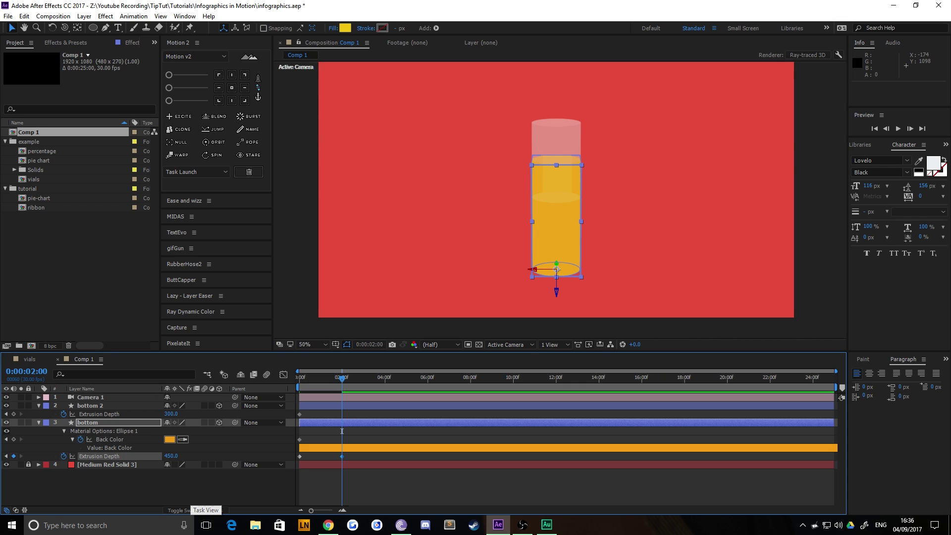
At 0:00, set the liquid's Extrusion Depth to 0
key("Home")
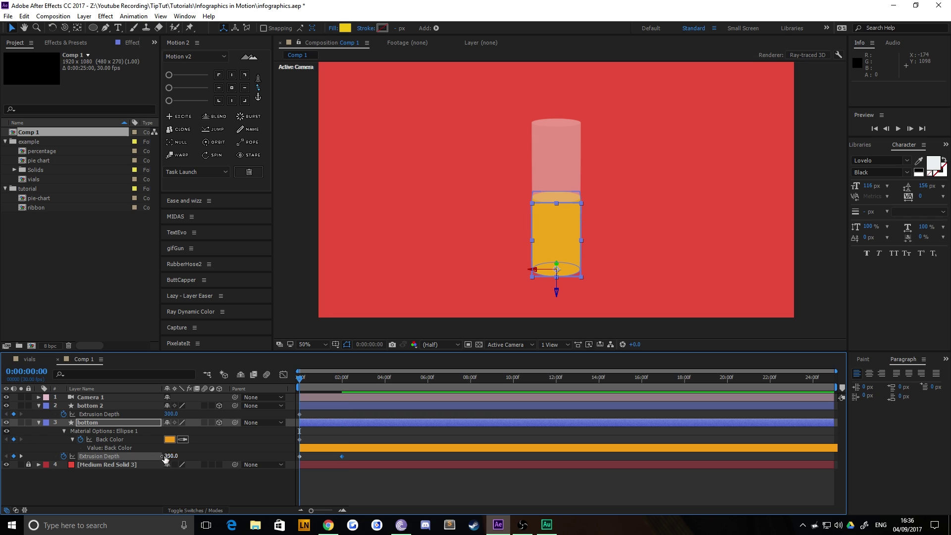
left_click(169, 456)
type("0")
key("Return")
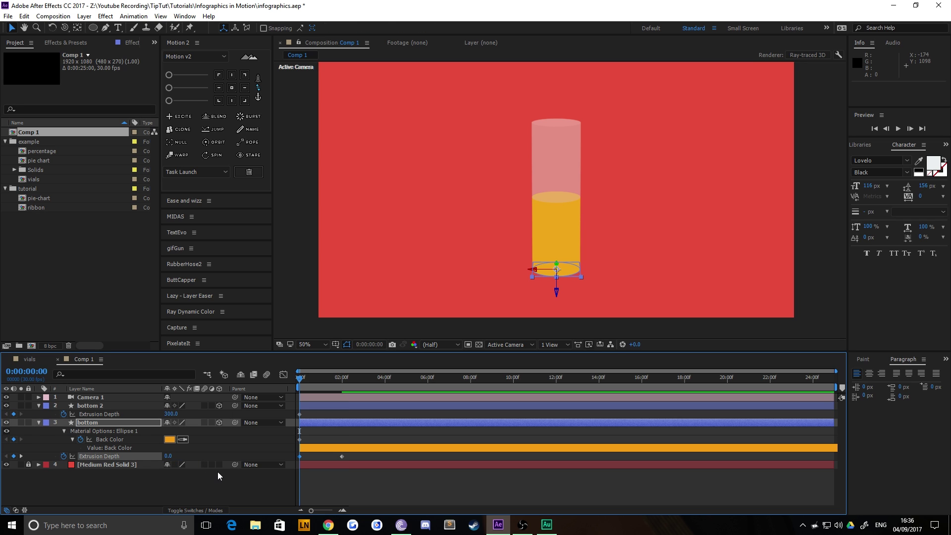
Keyframe bottom 2's Extrusion Depth from 600 at 0:00 to 150 at 2 seconds
left_click(97, 405)
left_click(168, 414)
type("600")
key("Return")
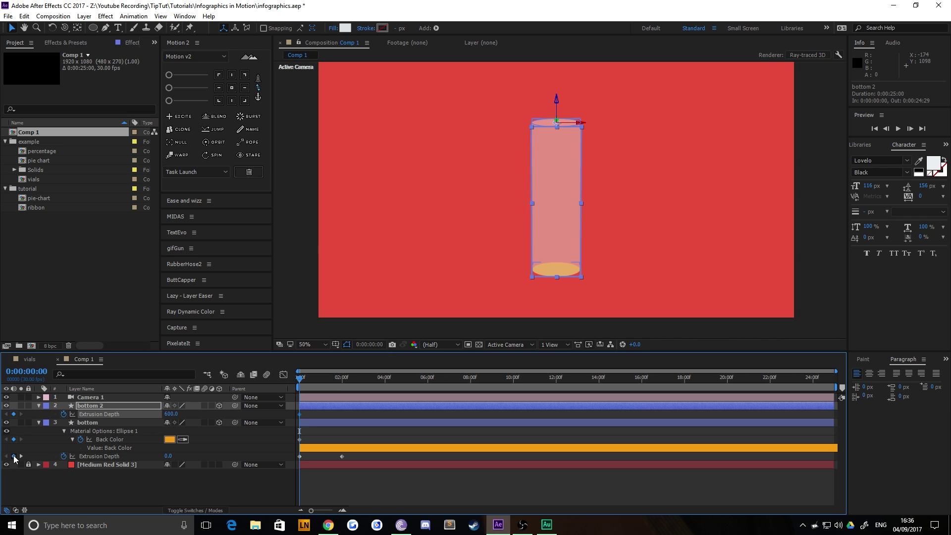
left_click(21, 456)
left_click(169, 415)
type("150")
key("Return")
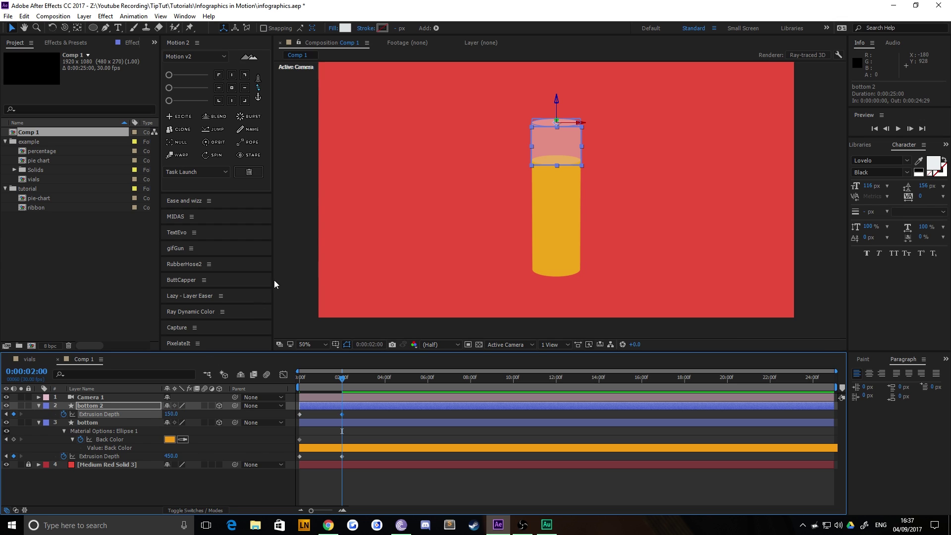
left_click(360, 429)
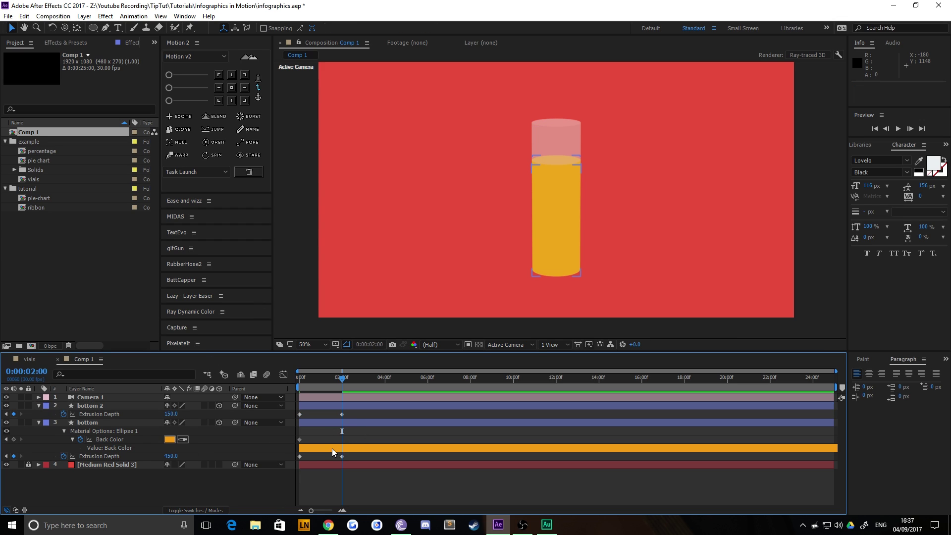
Delete the liquid's Back Color keyframe and show only its animated properties
left_click(301, 440)
key("Delete")
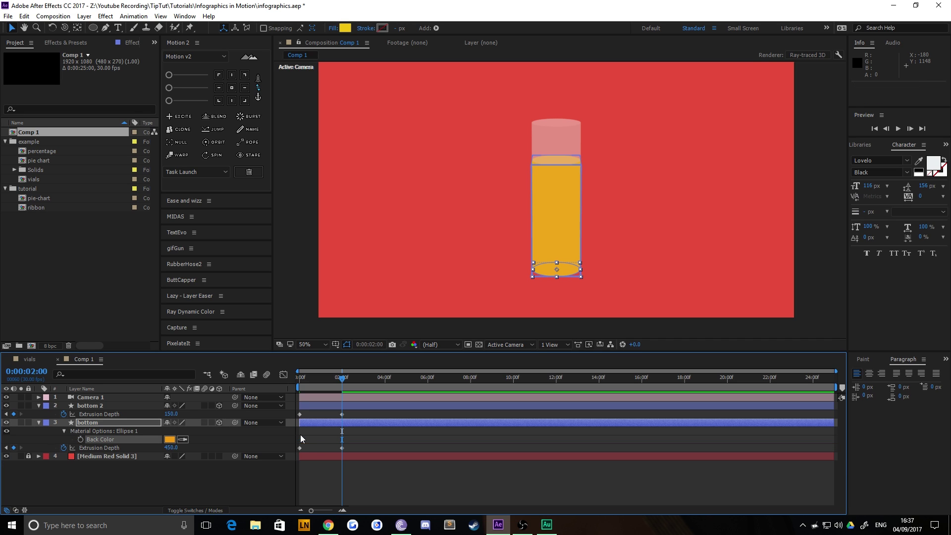
key("u")
key("u")
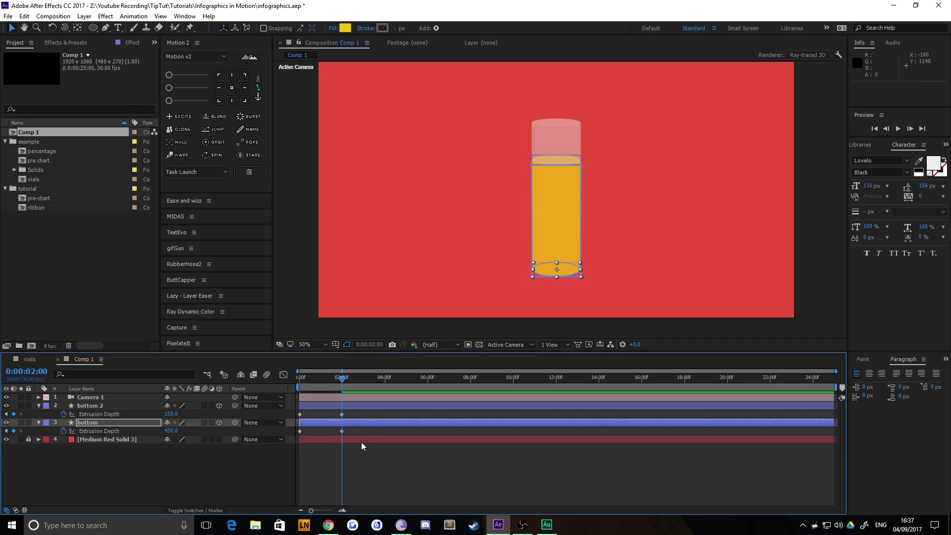
Apply Easy Ease to both layers' Extrusion Depth keyframes
left_click_drag(354, 433, 295, 402)
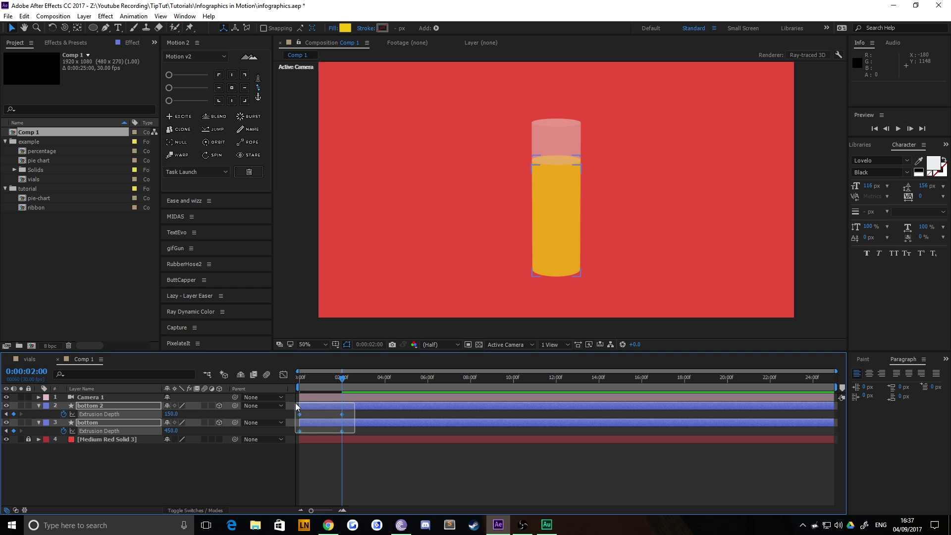
right_click(302, 432)
left_click(314, 423)
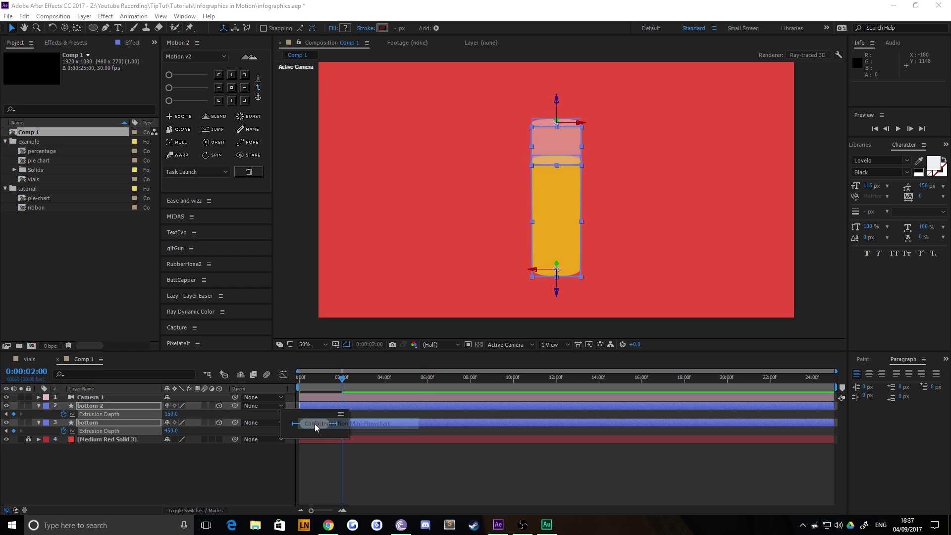
left_click(396, 454)
left_click_drag(344, 433, 286, 395)
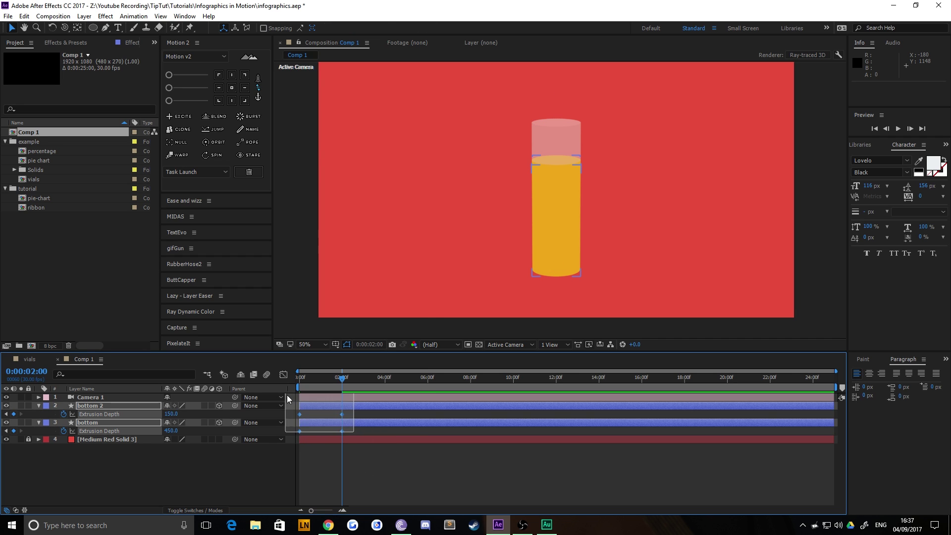
right_click(299, 432)
mouse_move(356, 425)
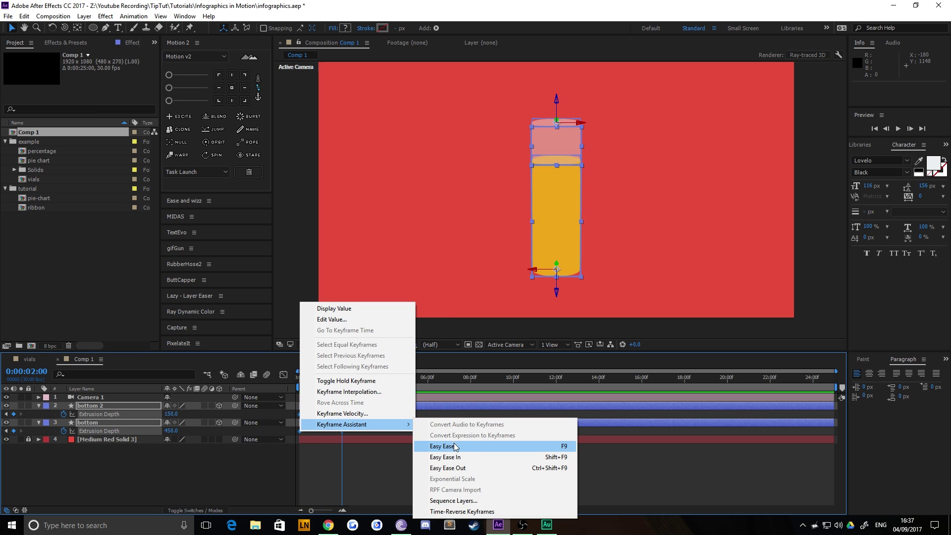
left_click(456, 447)
Sharpen the easing into the 2-second keyframe in the speed graph, then move the time to about 3 seconds
left_click(285, 375)
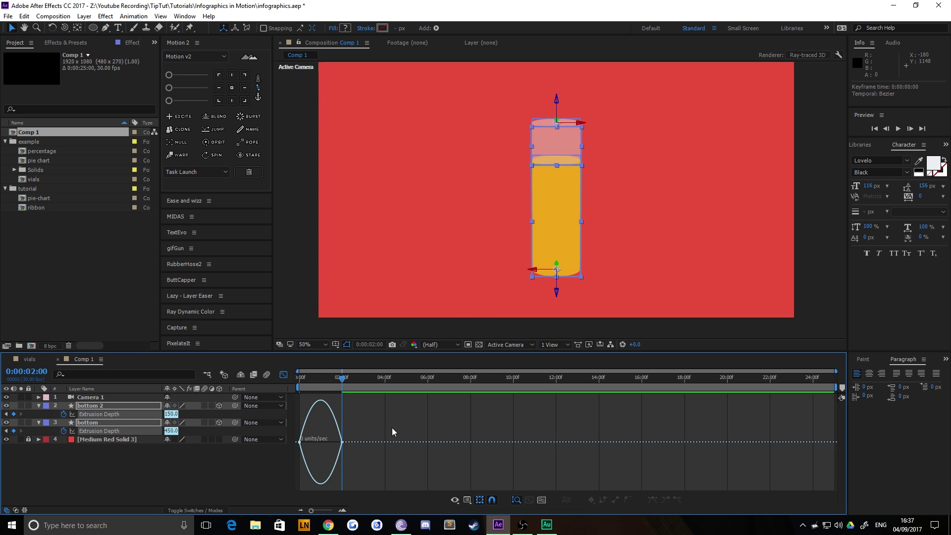
left_click_drag(335, 442, 296, 439)
left_click(284, 375)
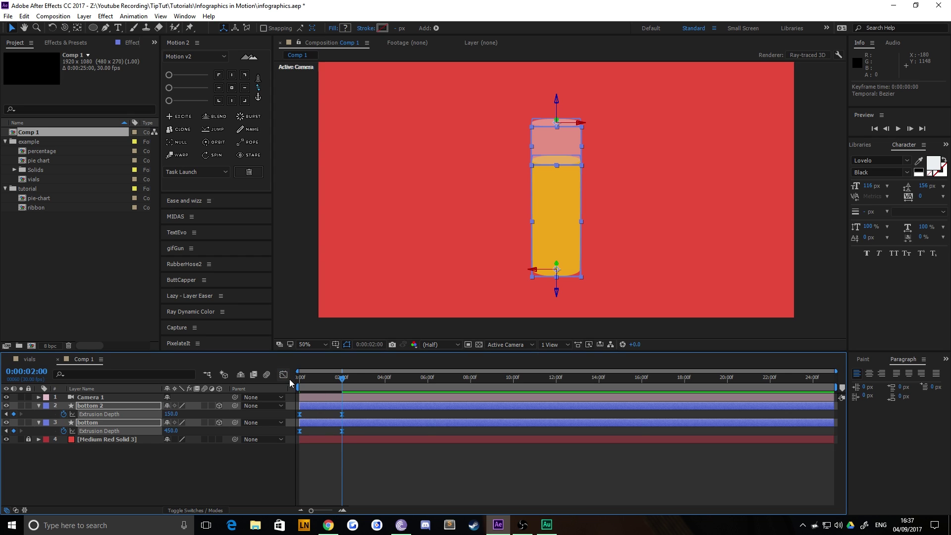
key("shift+F3")
key("shift+F3")
left_click_drag(309, 377, 362, 381)
End the work area at 0:00:03:01 and trim Comp 1 to it
key("n")
right_click(330, 385)
left_click(369, 412)
From the start, zoom the viewer out and preview the yellow liquid rising
key("Home")
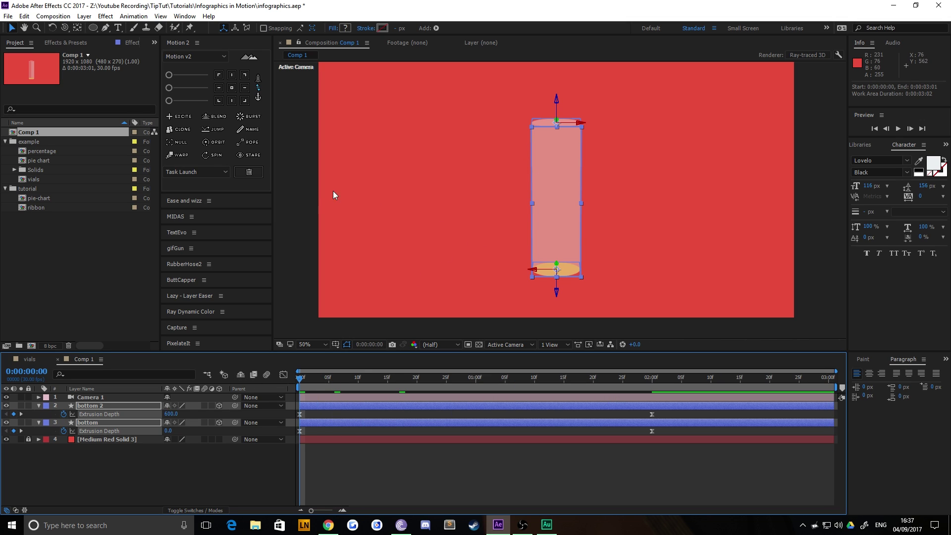
left_click(333, 191)
key("comma")
key("comma")
key("space")
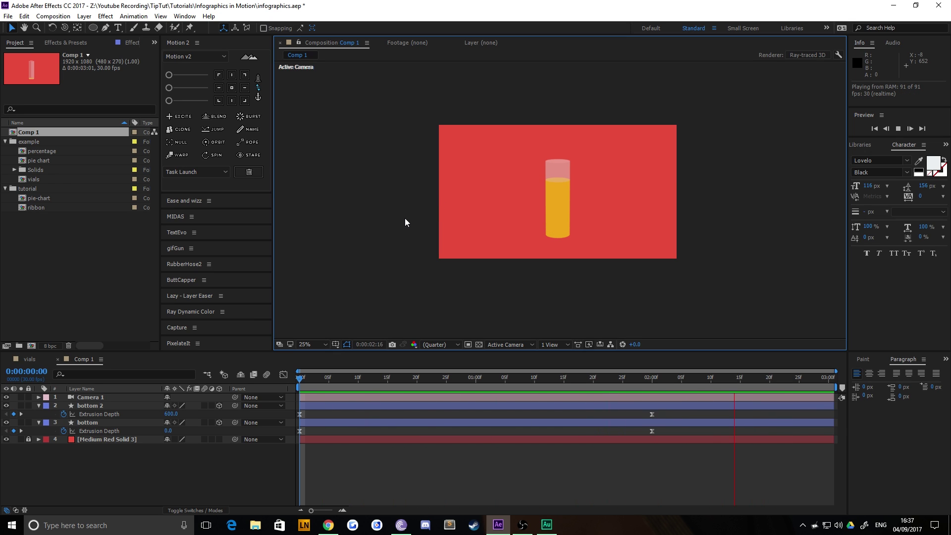
Orbit Camera 1 to look down the tube at its orange base
left_click(258, 376)
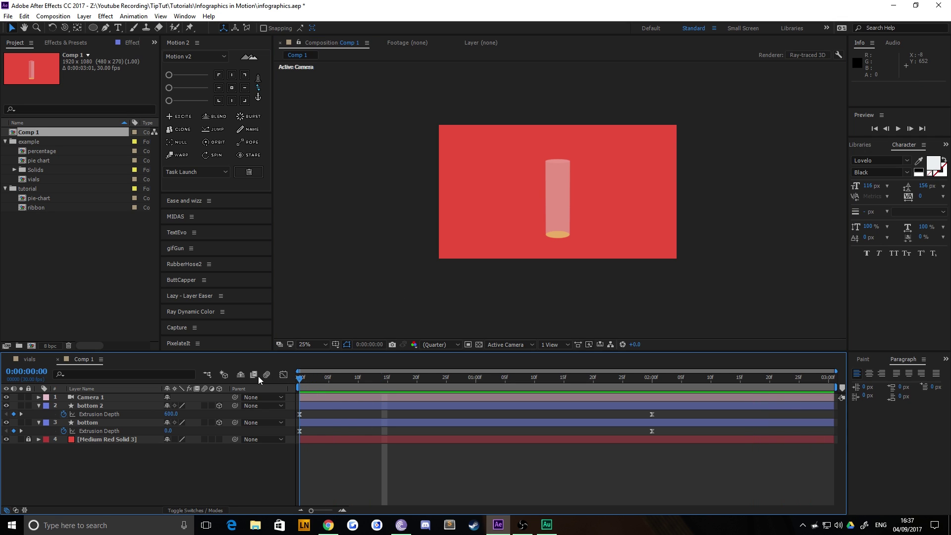
left_click(100, 397)
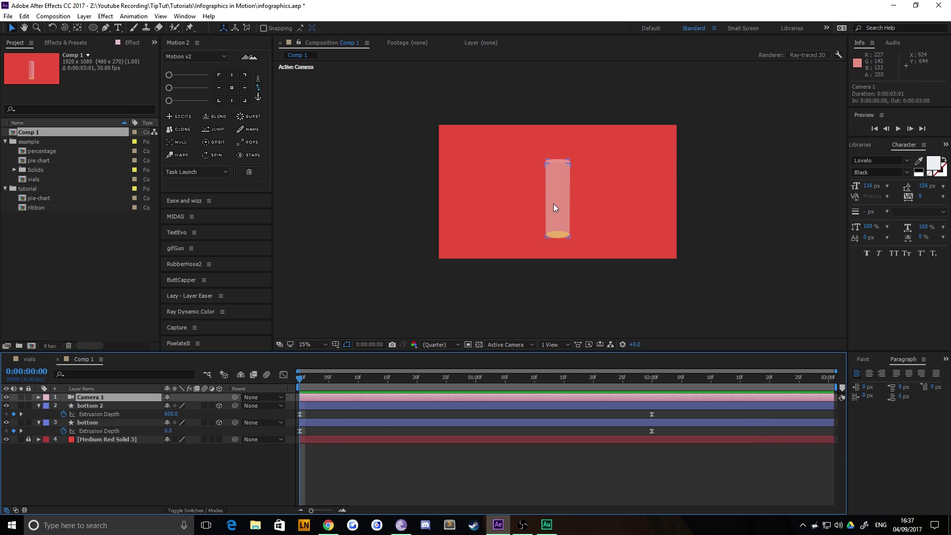
key("c")
left_click_drag(562, 232, 564, 89)
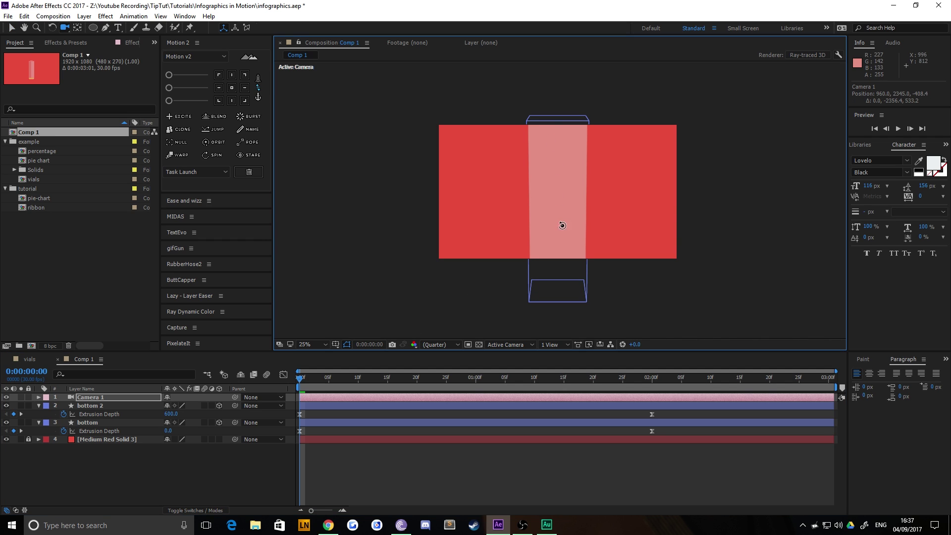
left_click_drag(559, 236, 552, 167)
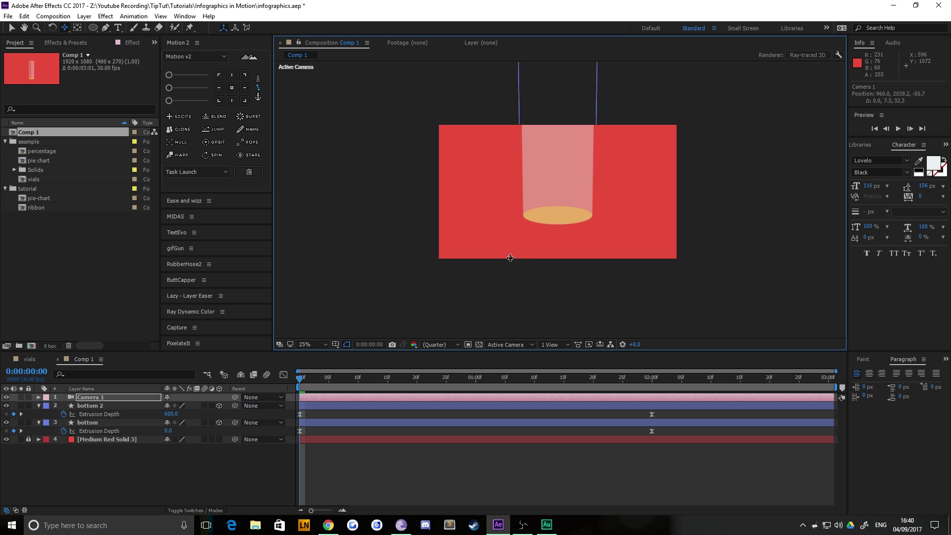
Reveal Camera 1's keyframed Position and Point of Interest properties
left_click(39, 397)
key("p")
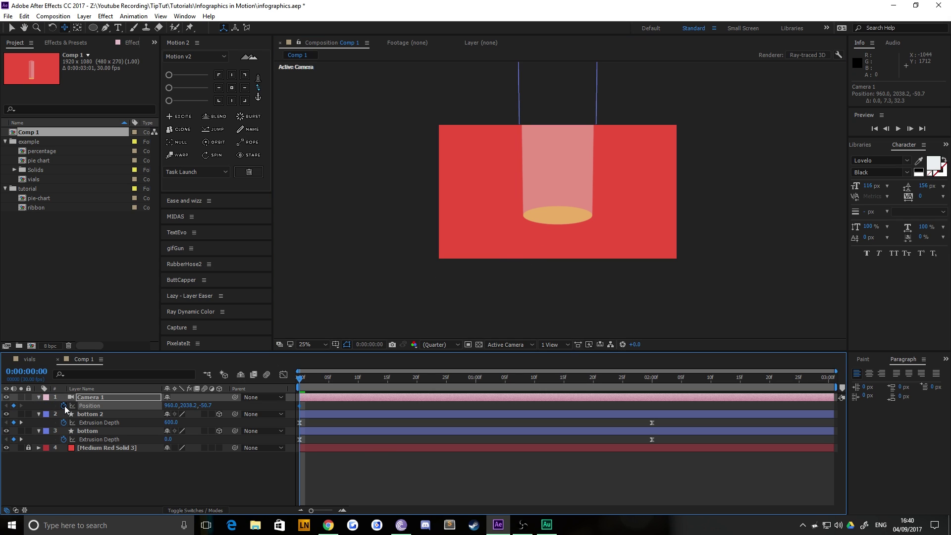
key("a")
key("a")
key("u")
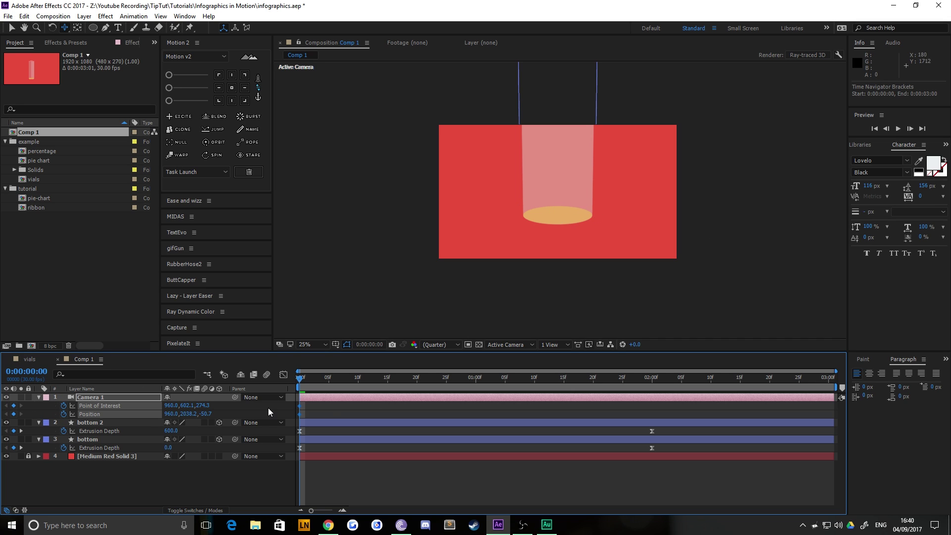
At 3 seconds, orbit, pull back and pan Camera 1 so the whole vial is centred, viewed slightly from above
left_click(21, 431)
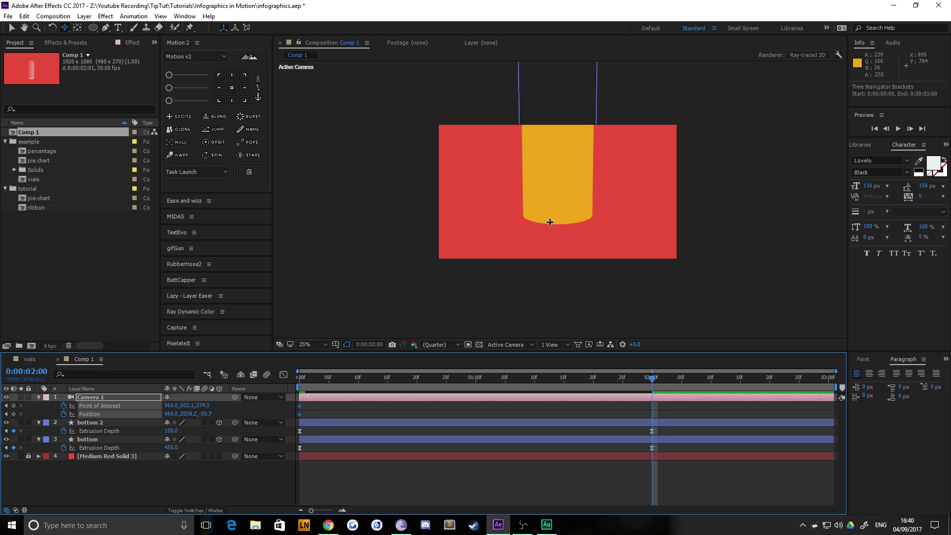
key("space")
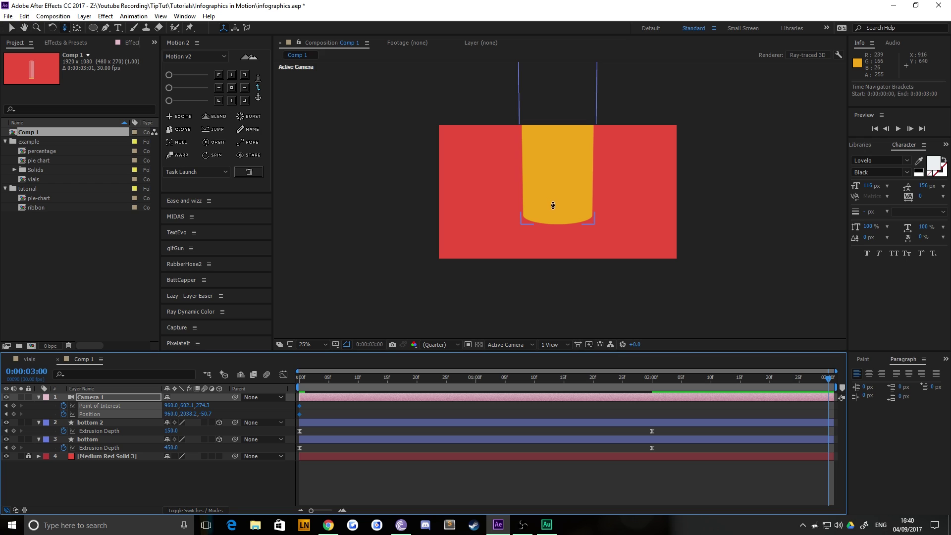
left_click_drag(559, 215, 547, 335)
left_click_drag(567, 157, 554, 236)
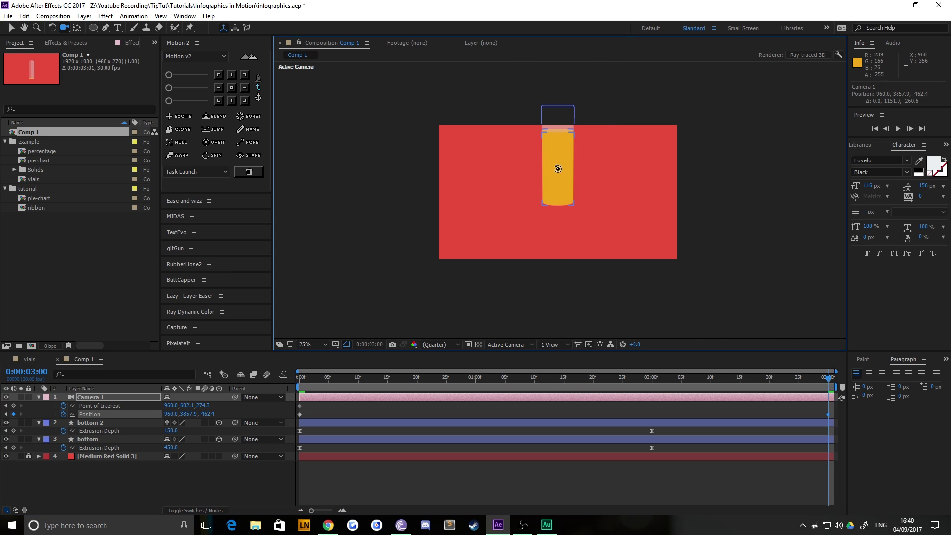
key("c")
left_click_drag(553, 157, 559, 190)
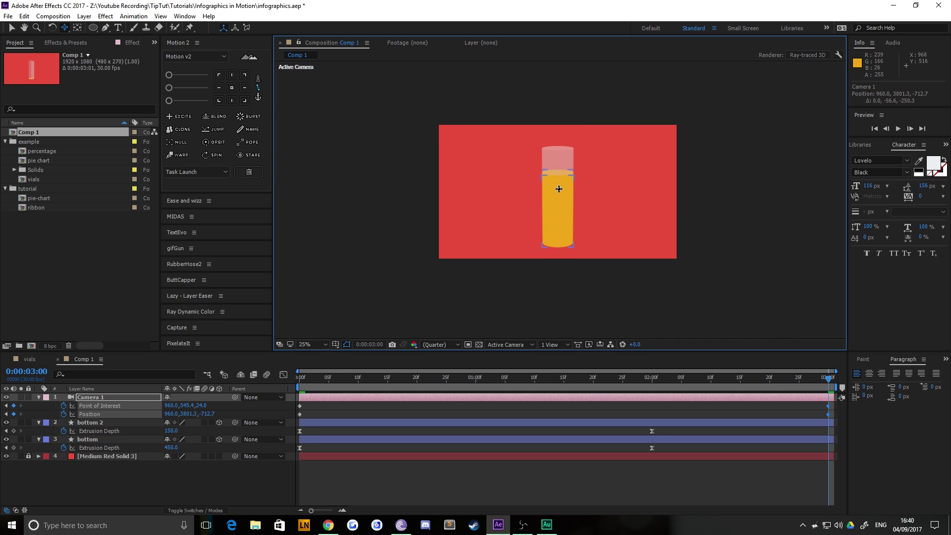
key("c")
left_click_drag(559, 188, 558, 212)
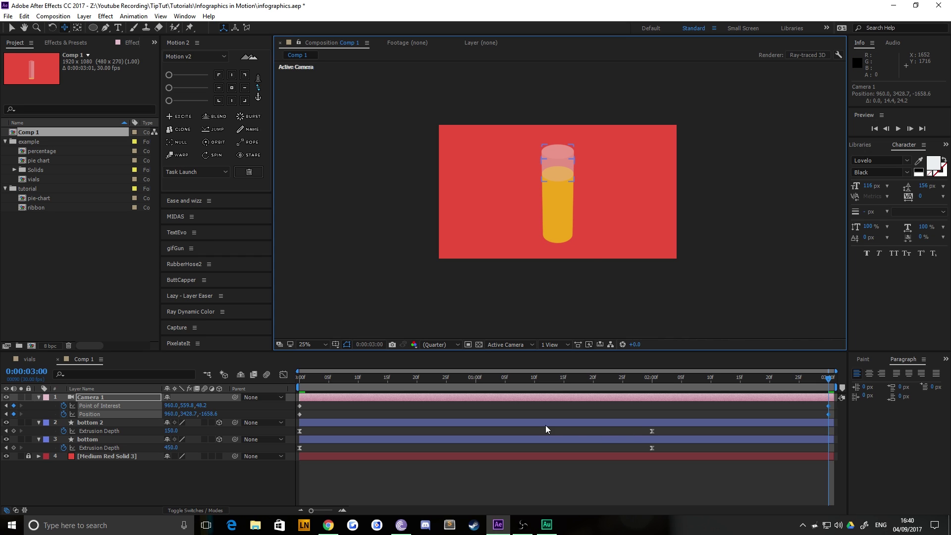
Set the Comp 1 duration to 0:00:05:01 in Composition Settings
right_click(382, 213)
left_click(405, 237)
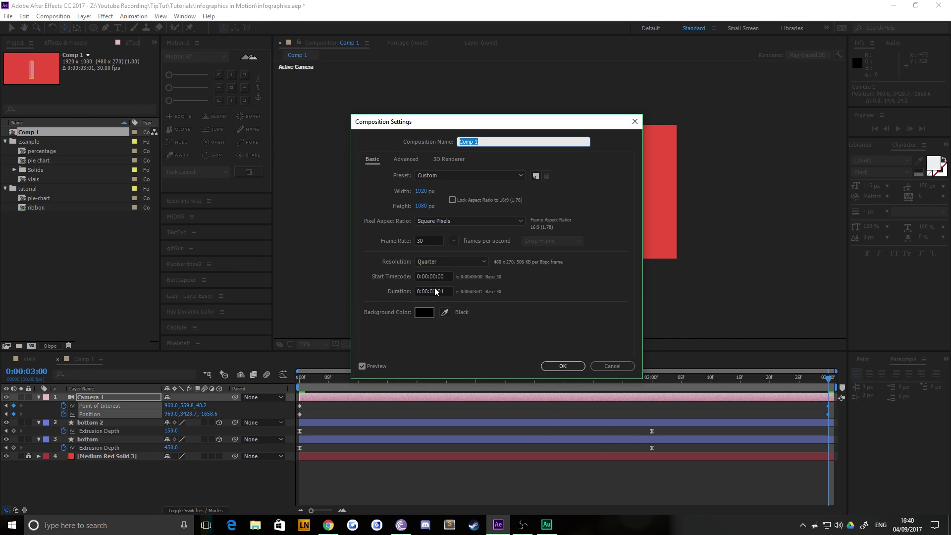
left_click(434, 286)
type("501")
key("Return")
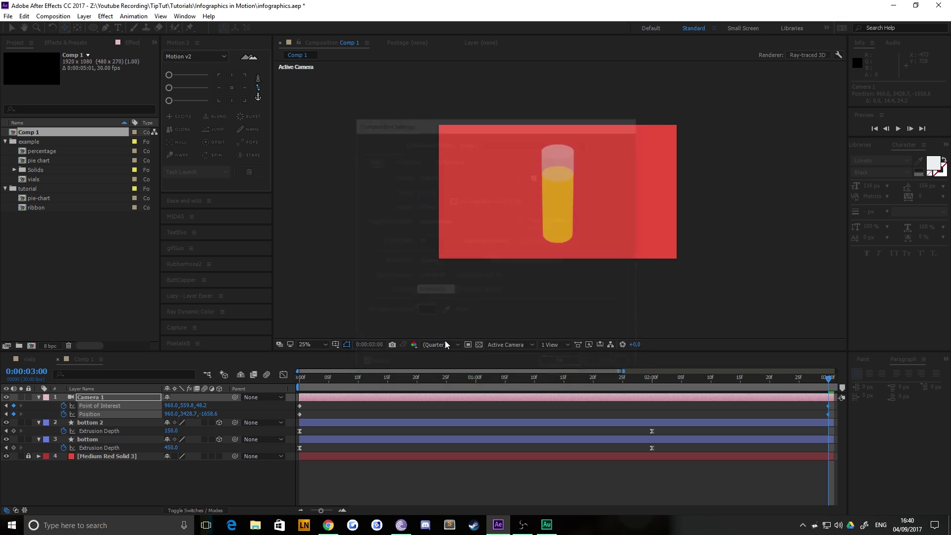
Extend Camera 1, bottom 2 and bottom to the new comp end
left_click_drag(322, 510, 304, 511)
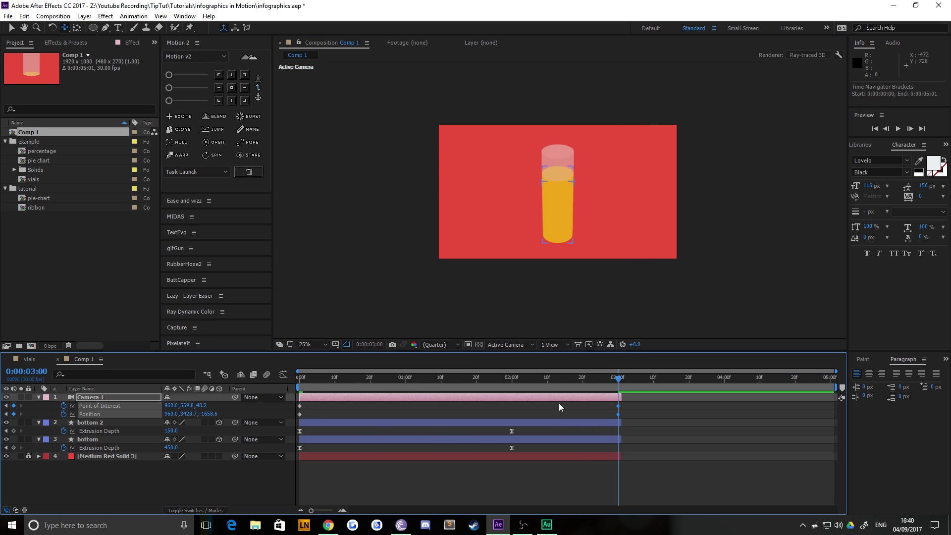
left_click_drag(208, 498, 92, 392)
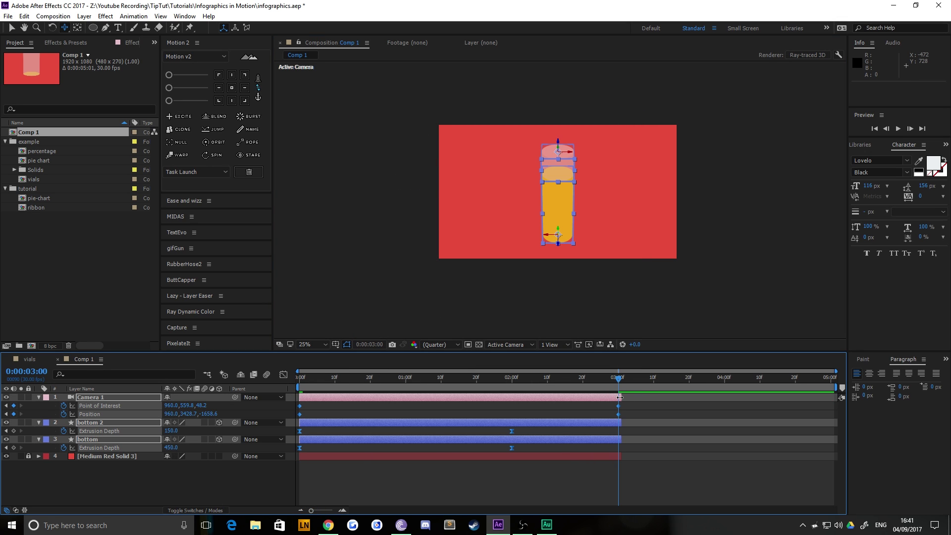
left_click_drag(620, 397, 836, 431)
left_click(641, 434)
Apply Easy Ease to all of Camera 1's keyframes
left_click_drag(631, 414, 296, 401)
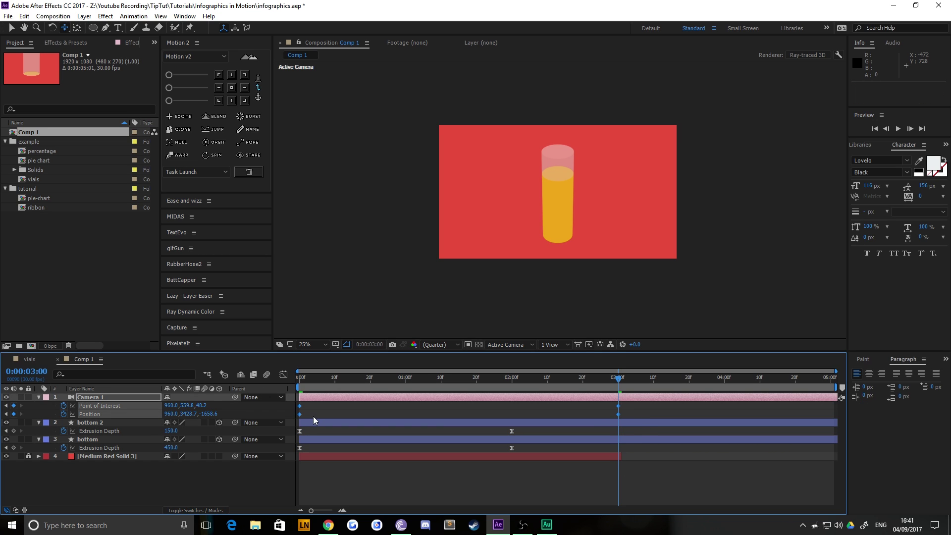
right_click(299, 414)
mouse_move(347, 407)
left_click(442, 431)
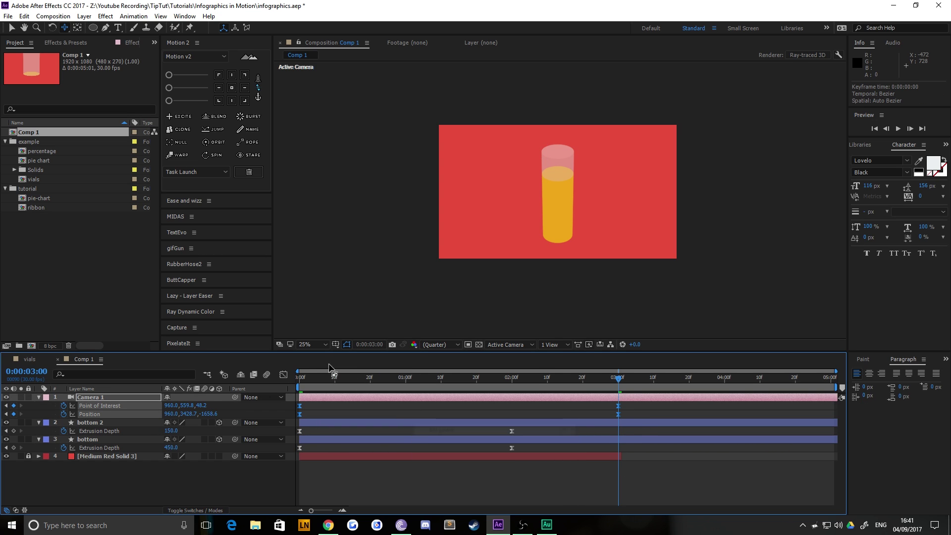
Reshape the camera's speed curve easing, then preview the animation from the start
left_click(283, 375)
left_click_drag(652, 436, 297, 490)
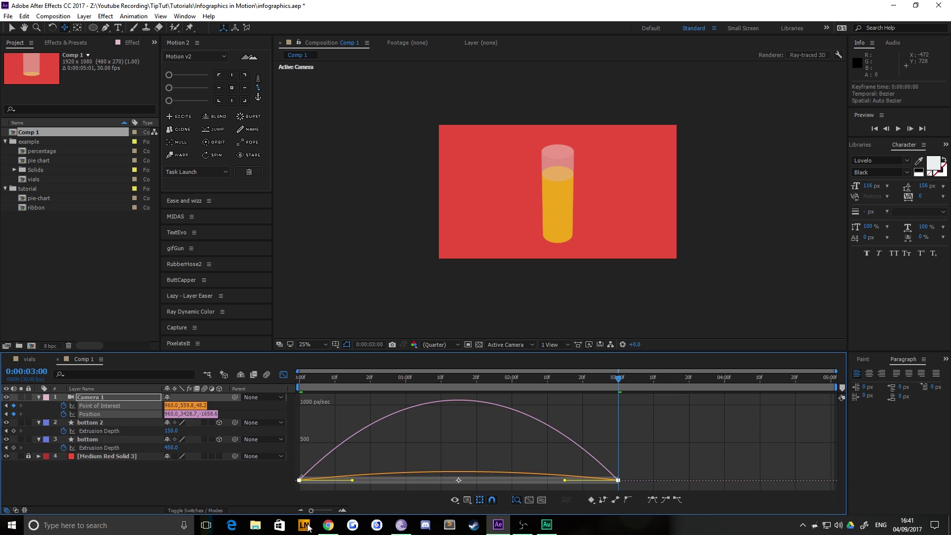
left_click_drag(565, 480, 346, 493)
left_click(283, 374)
left_click(301, 377)
key("space")
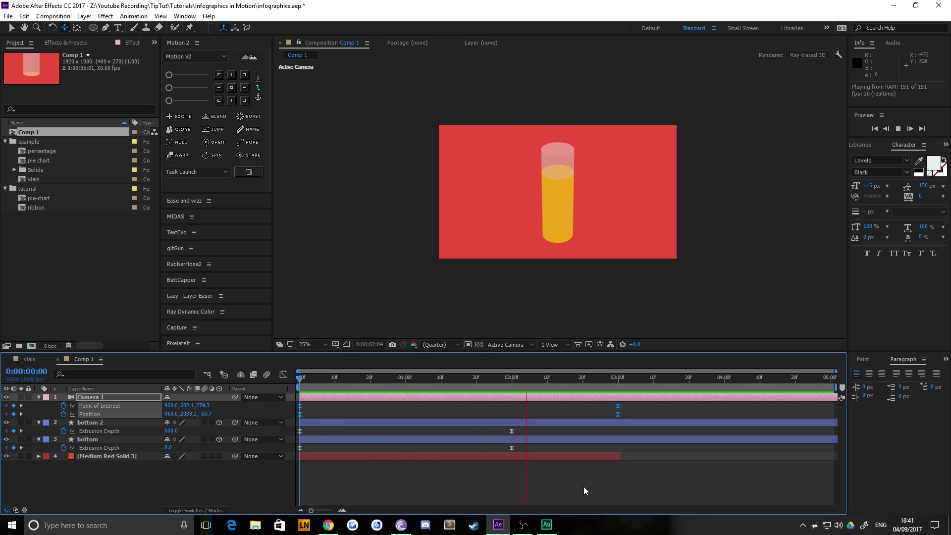
Extend the red background solid to the comp end, compare with the vials comp, then preview Comp 1
left_click_drag(620, 459, 837, 461)
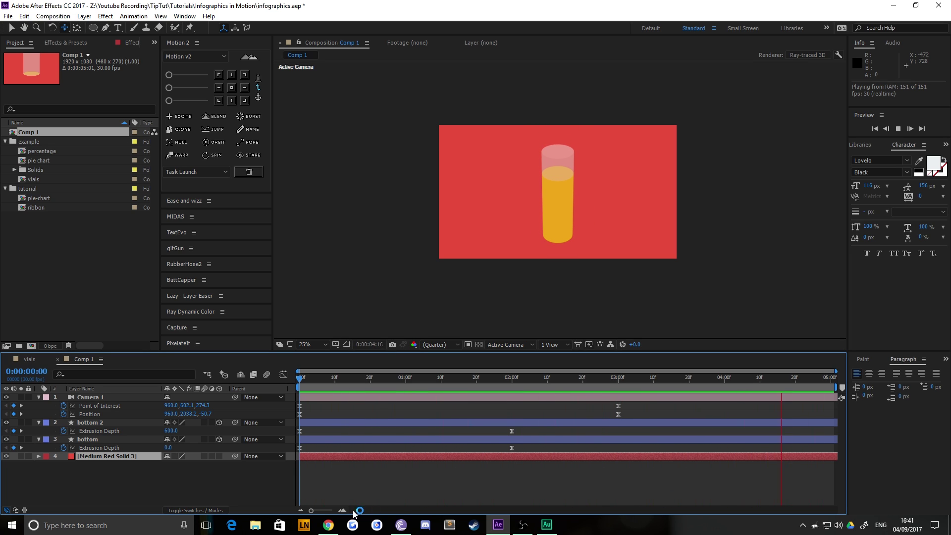
left_click(31, 359)
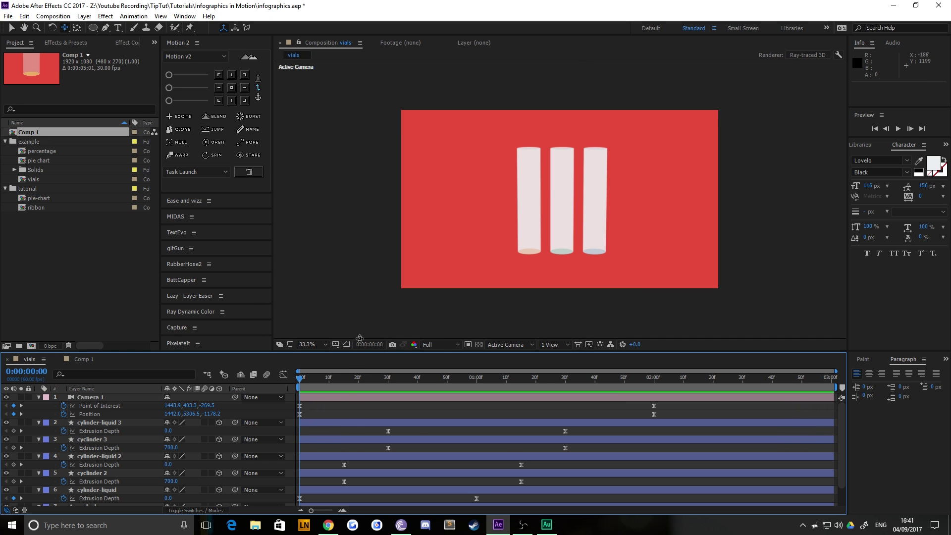
key("space")
left_click_drag(598, 378, 47, 370)
left_click(82, 359)
key("space")
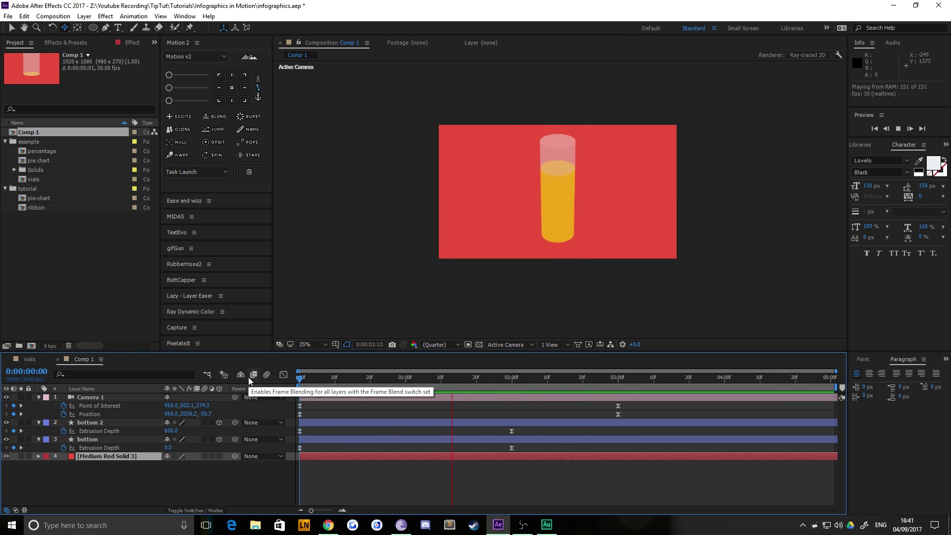